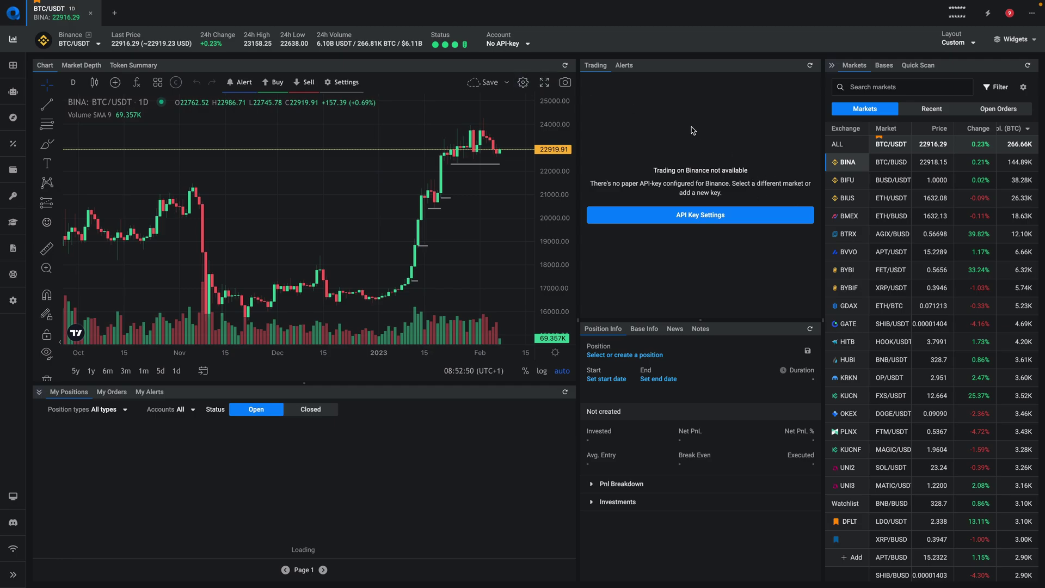
# Add a Binance paper account labelled 'Paper' and trade BTC/USDT with it
pyautogui.click(720, 221)
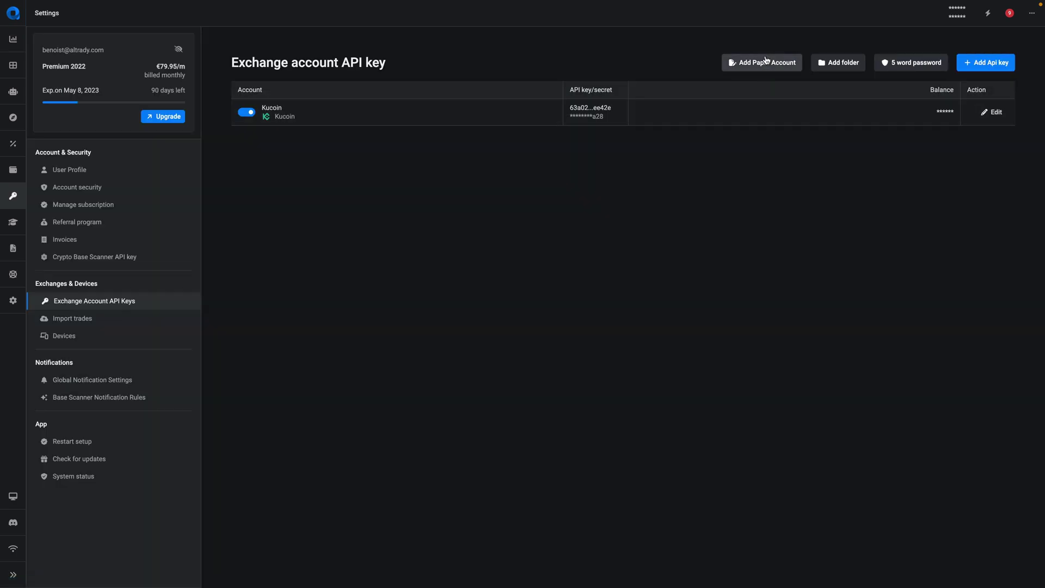
pyautogui.click(766, 61)
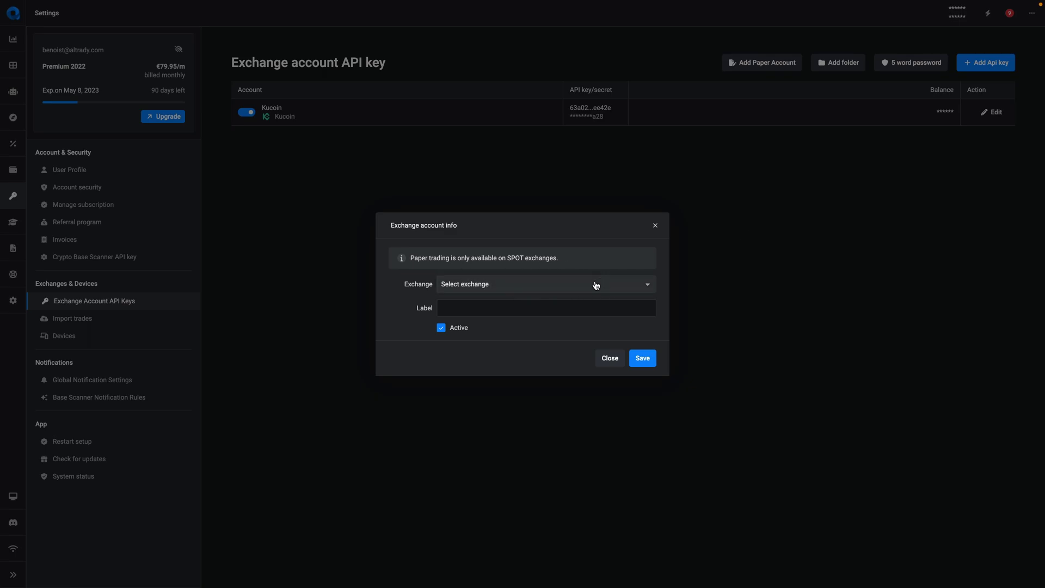
pyautogui.click(567, 289)
pyautogui.click(485, 327)
pyautogui.click(520, 308)
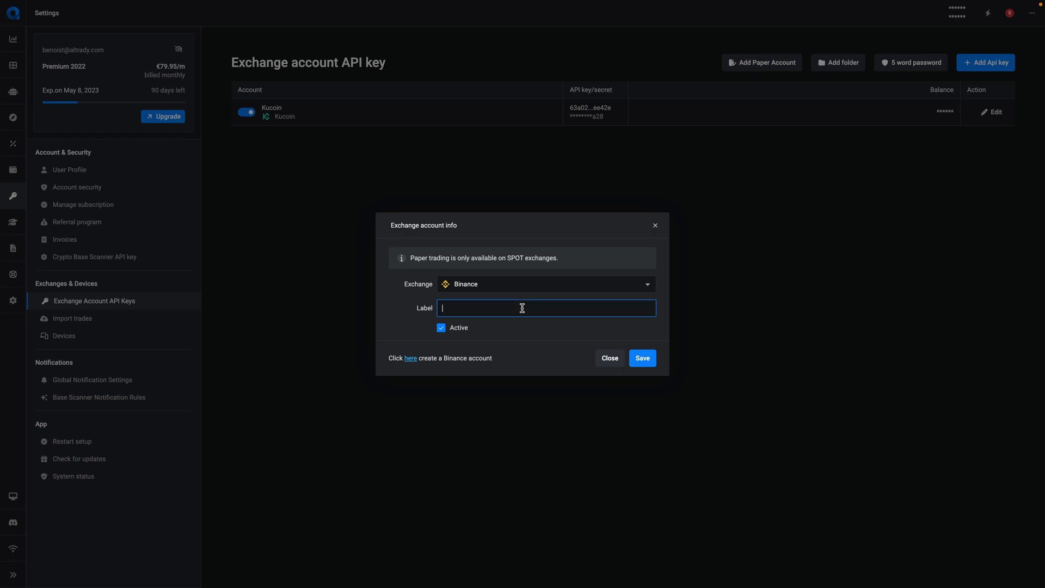
pyautogui.write('Papep')
pyautogui.click(652, 364)
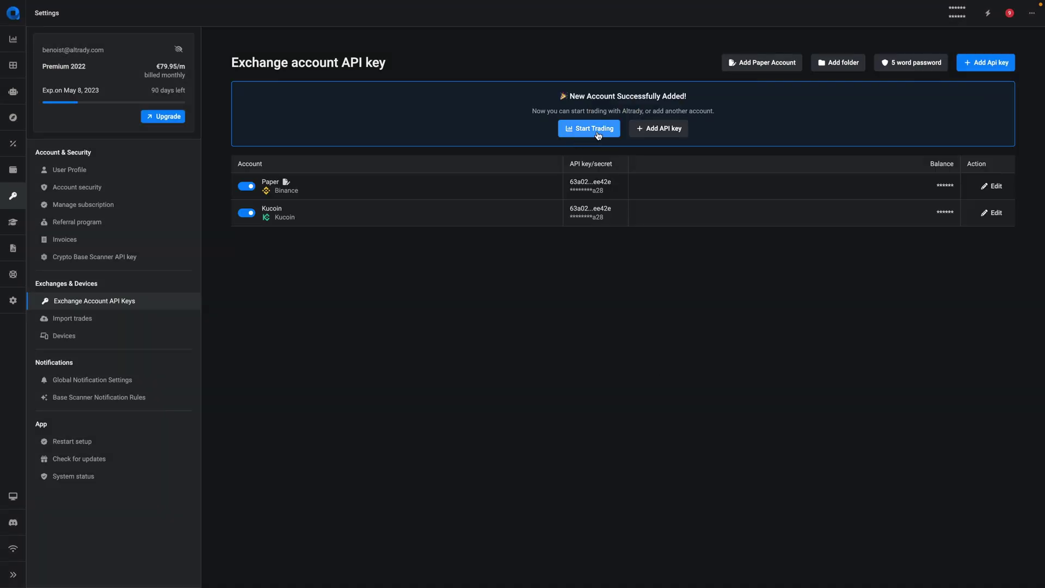
pyautogui.click(598, 134)
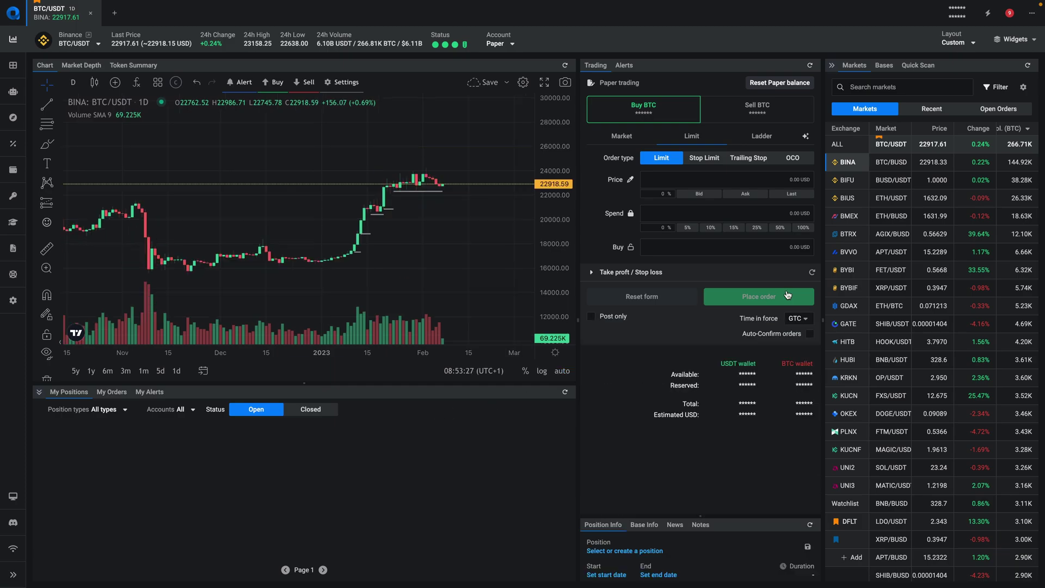
# Spend 5% (500 USDT) on the limit buy and enable a take-profit target at 25956.1
pyautogui.click(687, 227)
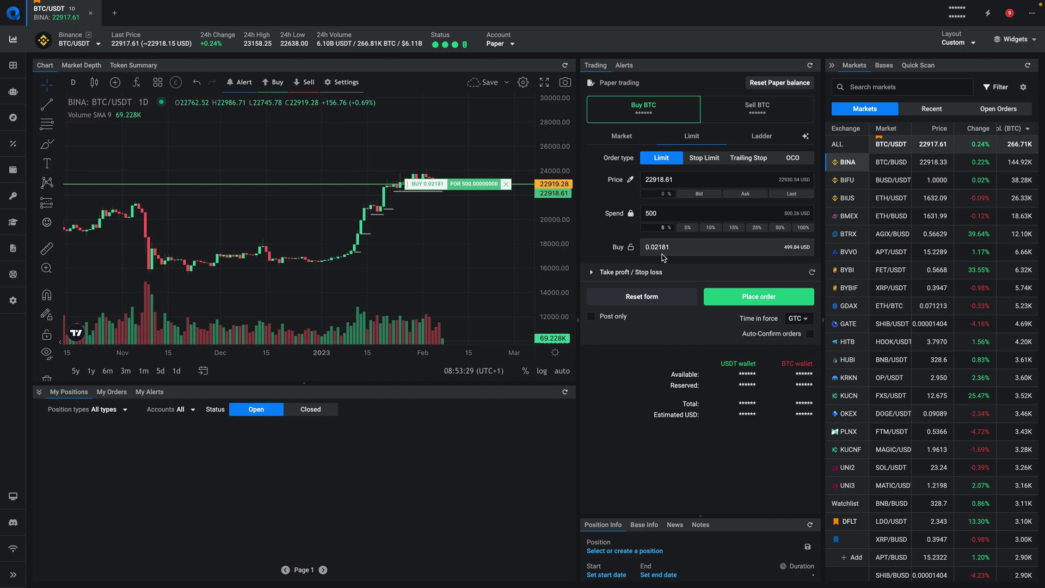
pyautogui.click(634, 273)
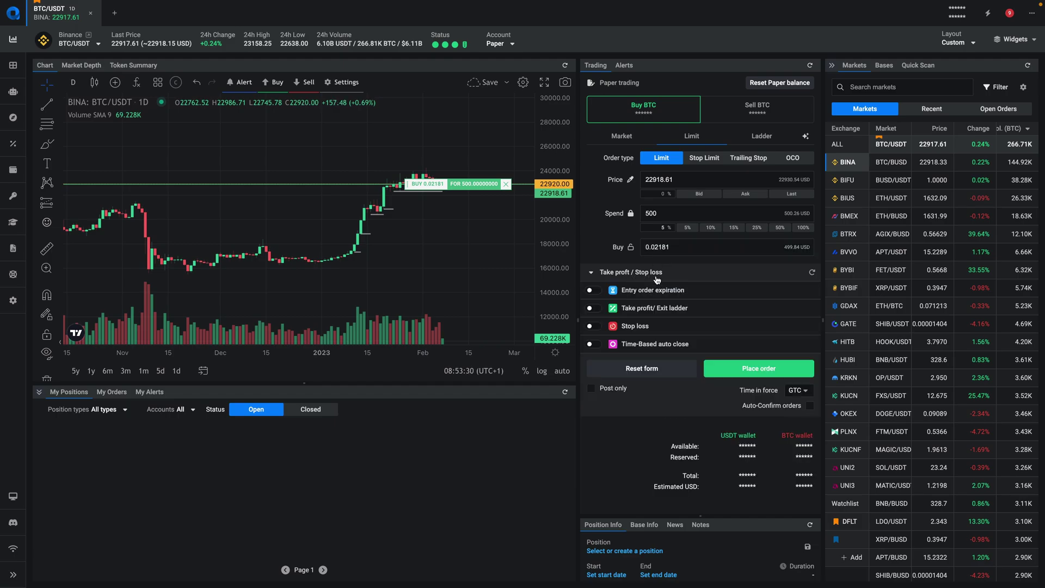
pyautogui.click(589, 309)
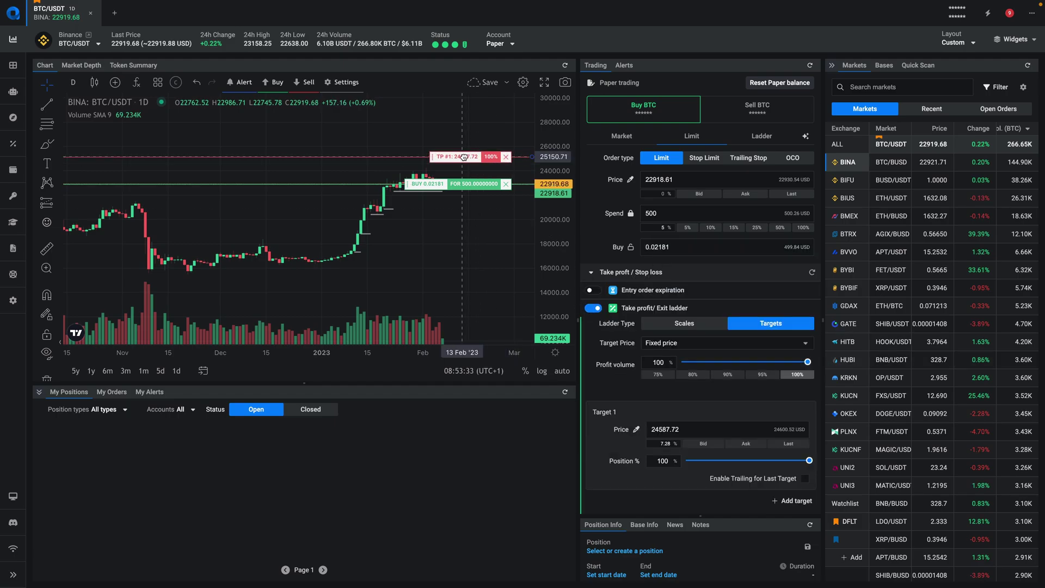
pyautogui.moveTo(463, 157); pyautogui.dragTo(463, 147)
# Add a second 25% take-profit target at 29560.91, leaving the first at 75%
pyautogui.scroll(-3, 763, 310)
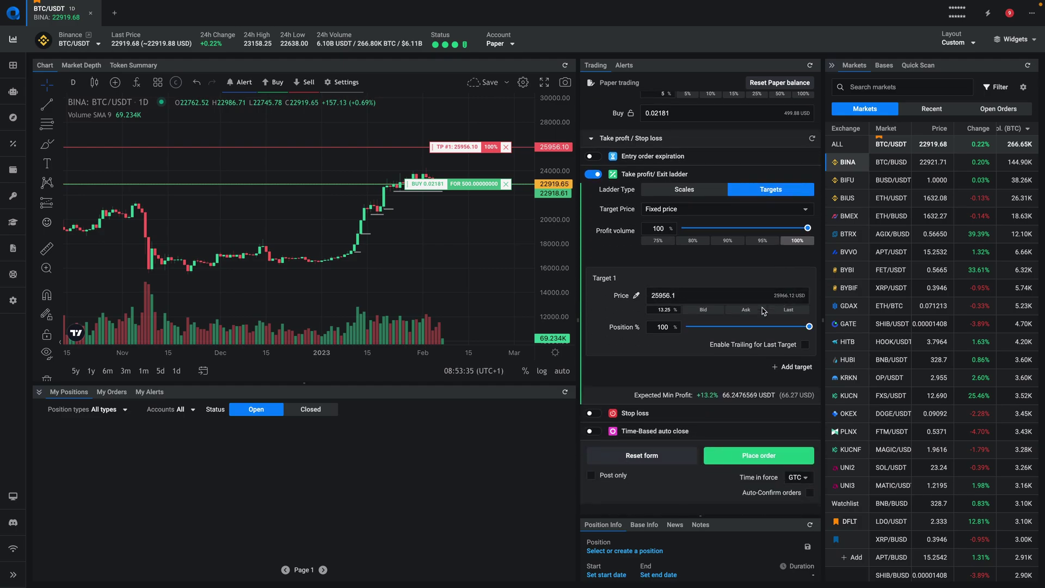
pyautogui.click(793, 367)
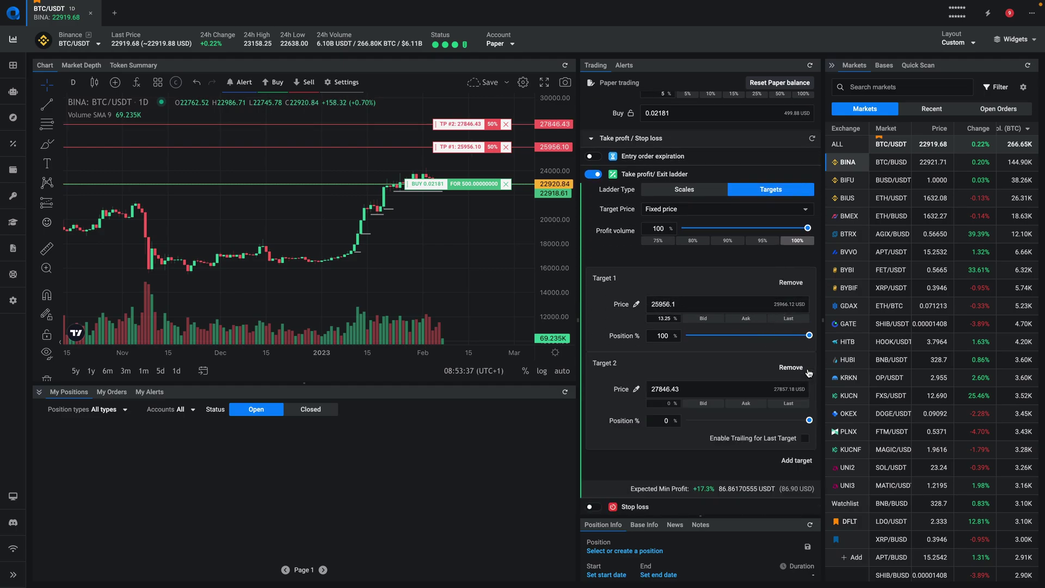
pyautogui.moveTo(747, 420); pyautogui.dragTo(779, 422)
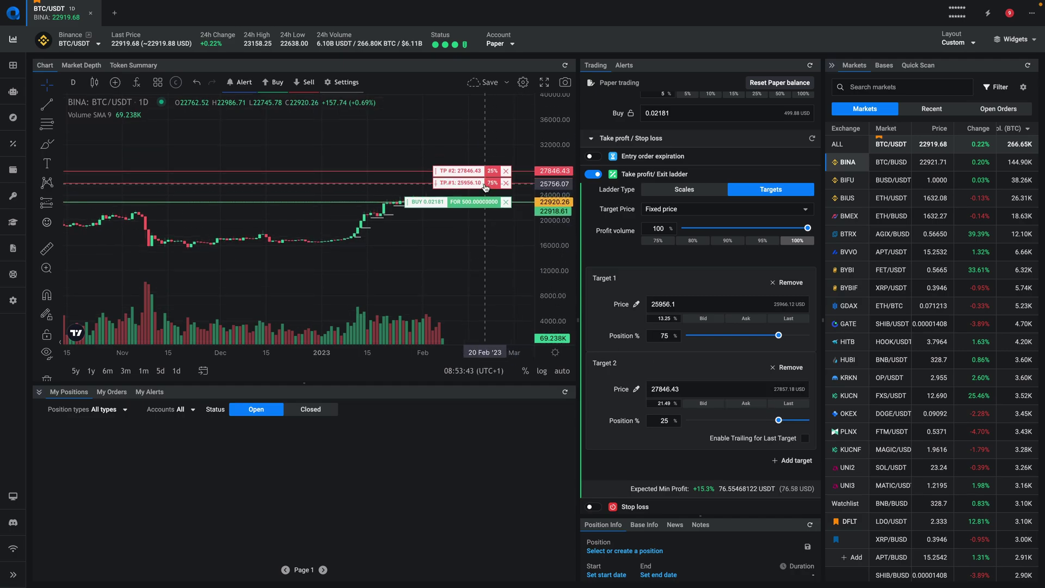
pyautogui.moveTo(471, 176); pyautogui.dragTo(470, 163)
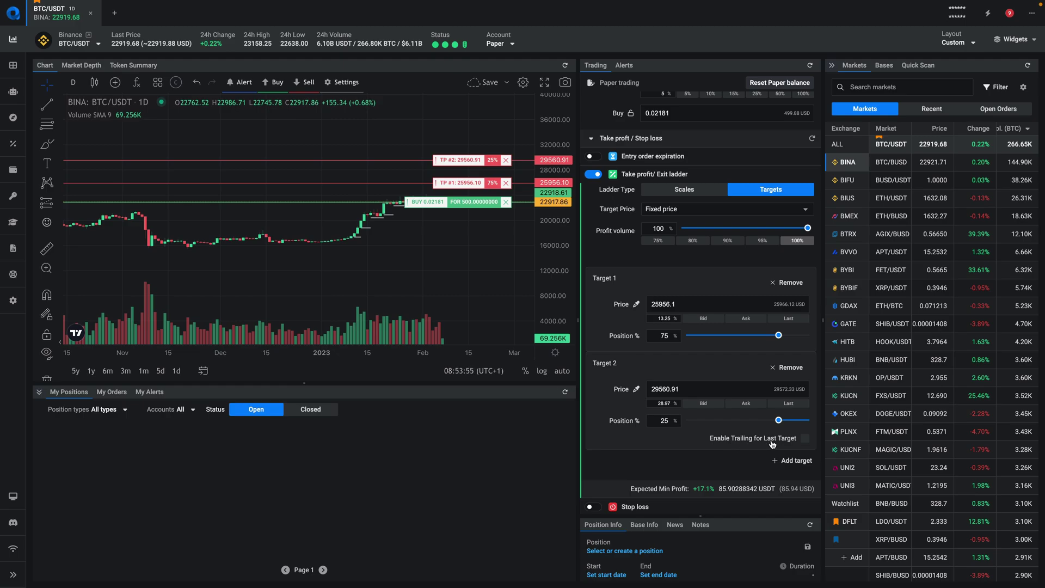
# Turn on last-target trailing and drag the take-profit levels up to 30512.11 and 37689.41
pyautogui.click(806, 439)
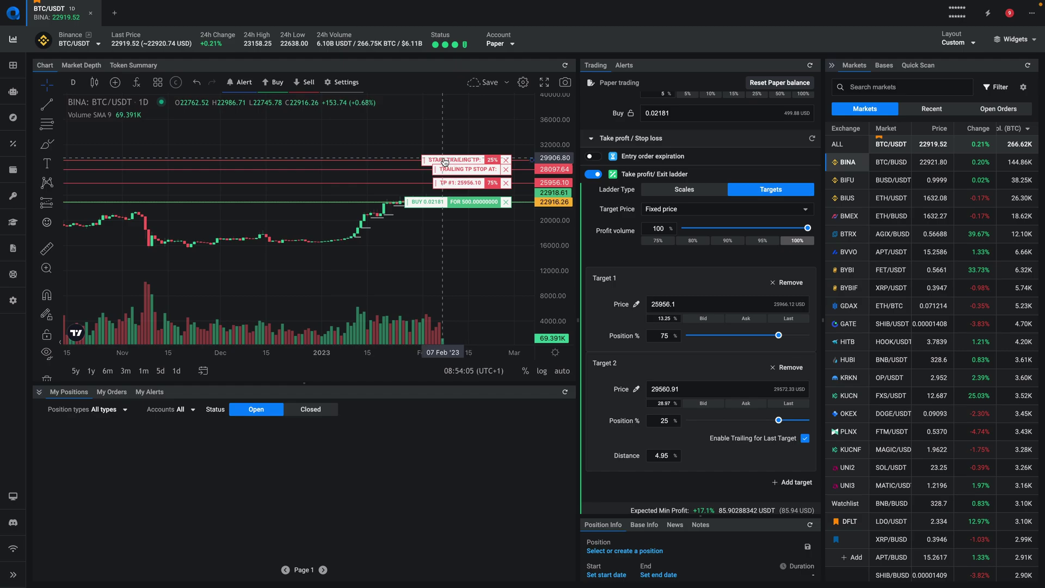
pyautogui.moveTo(422, 162); pyautogui.dragTo(449, 111)
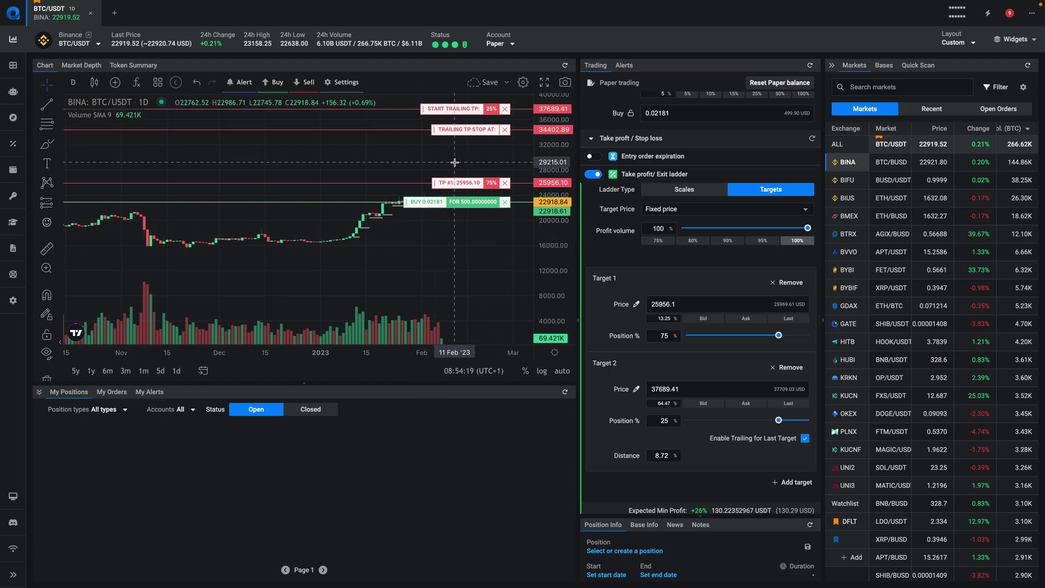
pyautogui.moveTo(458, 133); pyautogui.dragTo(459, 121)
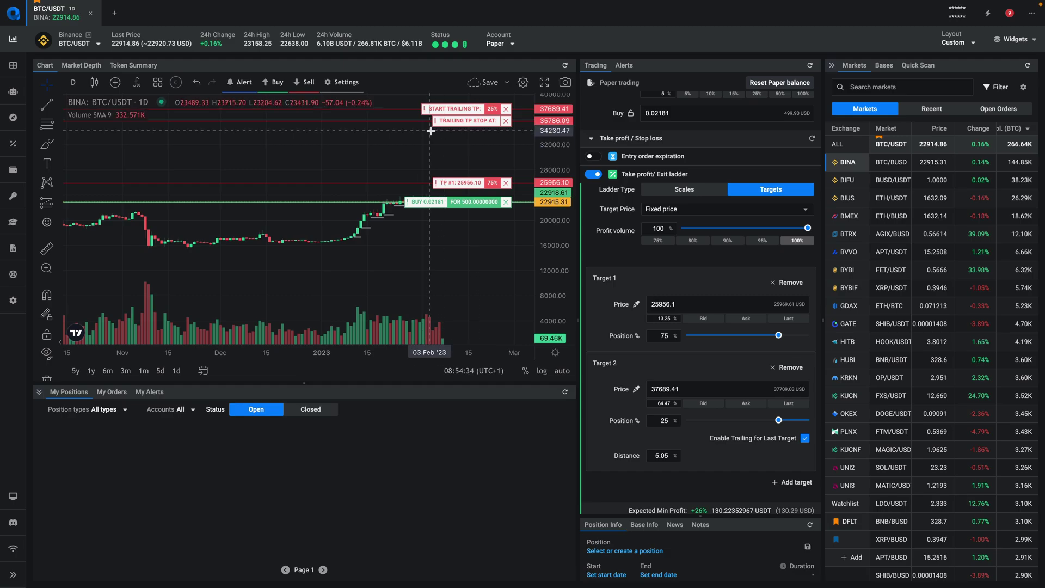
pyautogui.scroll(3, 601, 392)
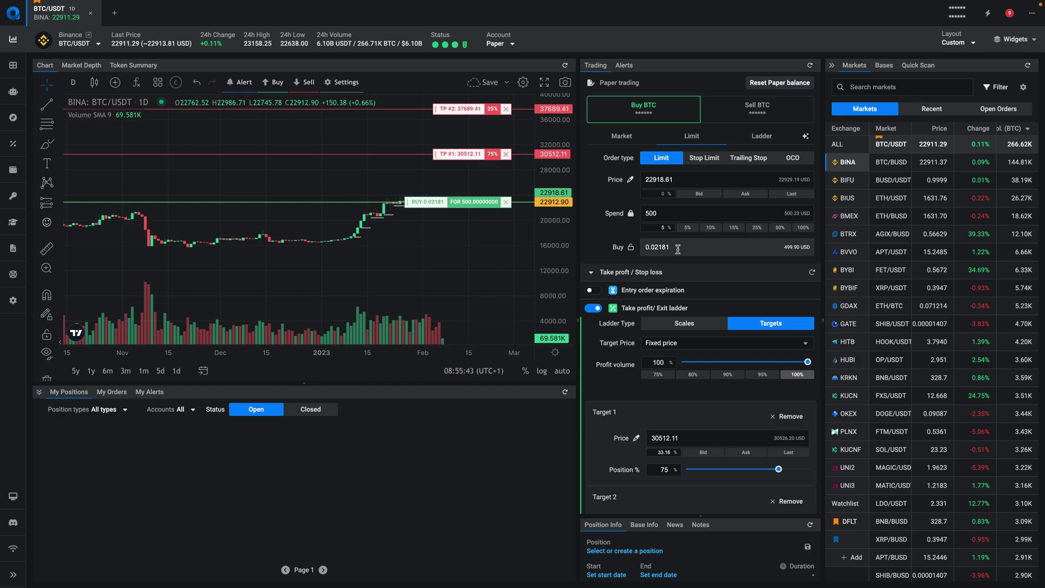
# Turn on the stop loss with Average entry protection after the first target
pyautogui.scroll(-5, 740, 261)
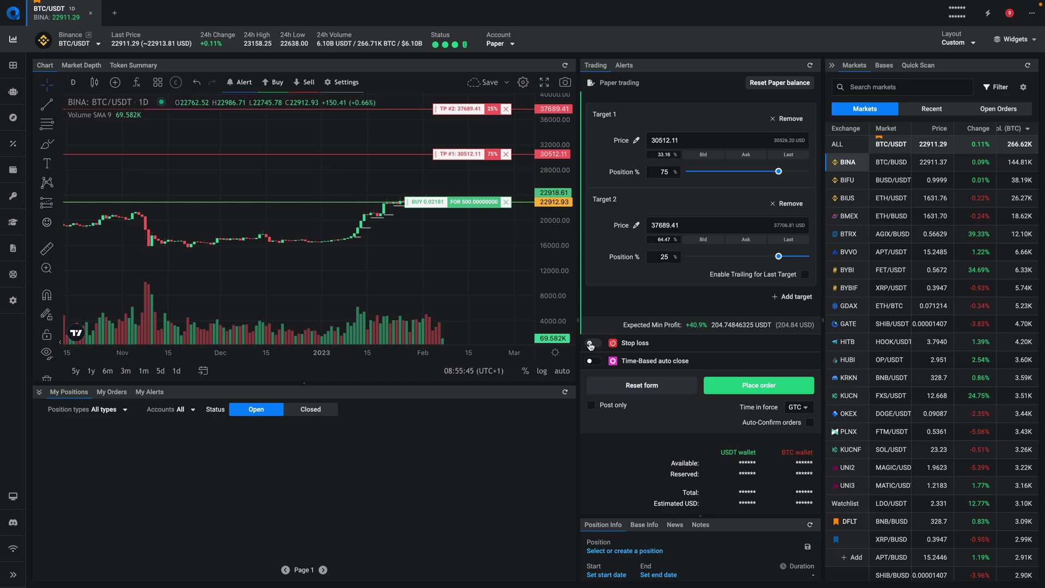
pyautogui.click(625, 339)
pyautogui.scroll(-3, 768, 368)
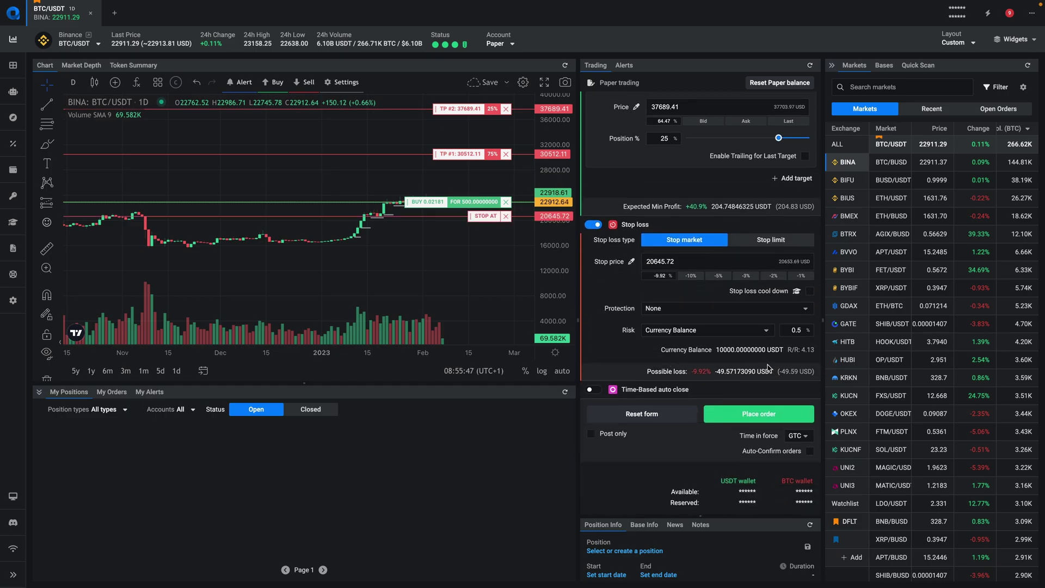
pyautogui.click(684, 310)
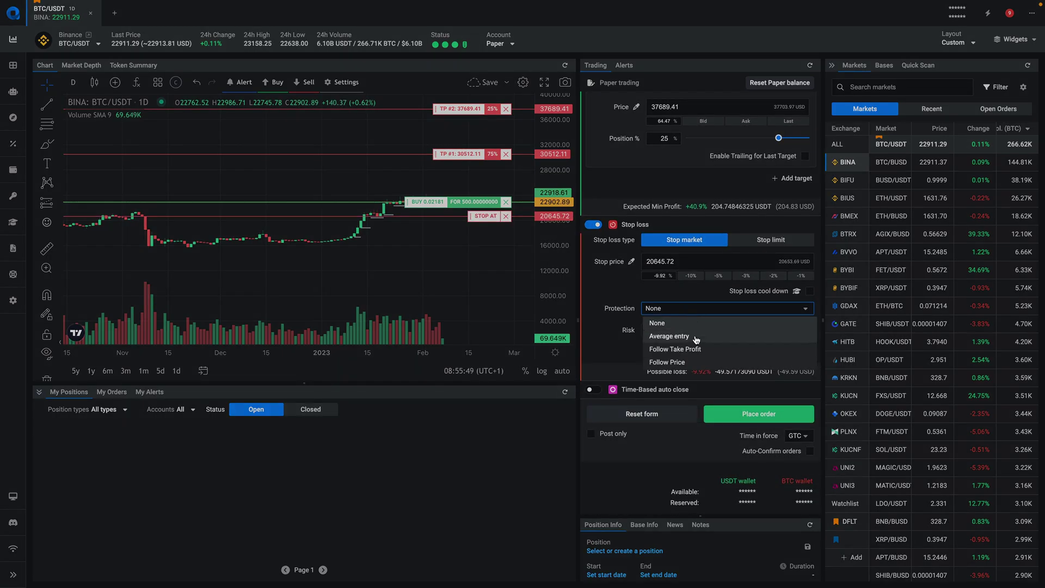
pyautogui.click(696, 337)
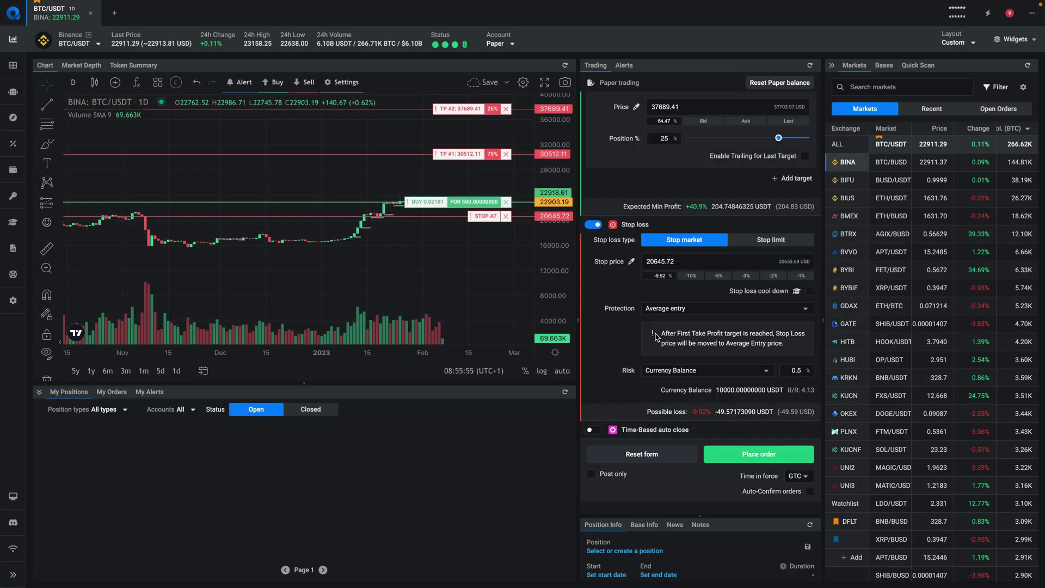
# Move the stop loss line to 19443.51, risking 0.76% of the balance
pyautogui.moveTo(407, 243); pyautogui.dragTo(331, 243)
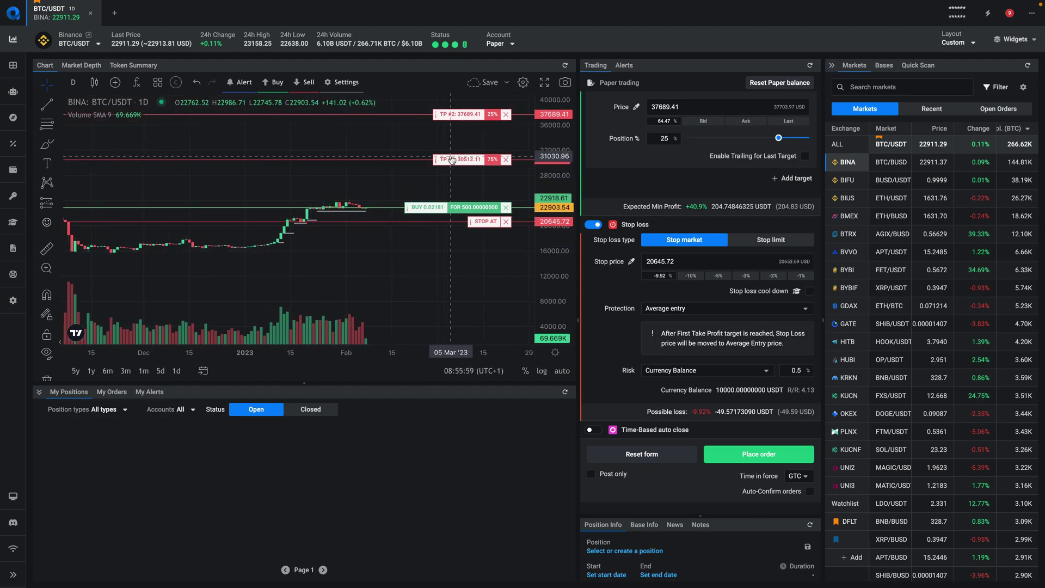
pyautogui.moveTo(469, 221); pyautogui.dragTo(470, 209)
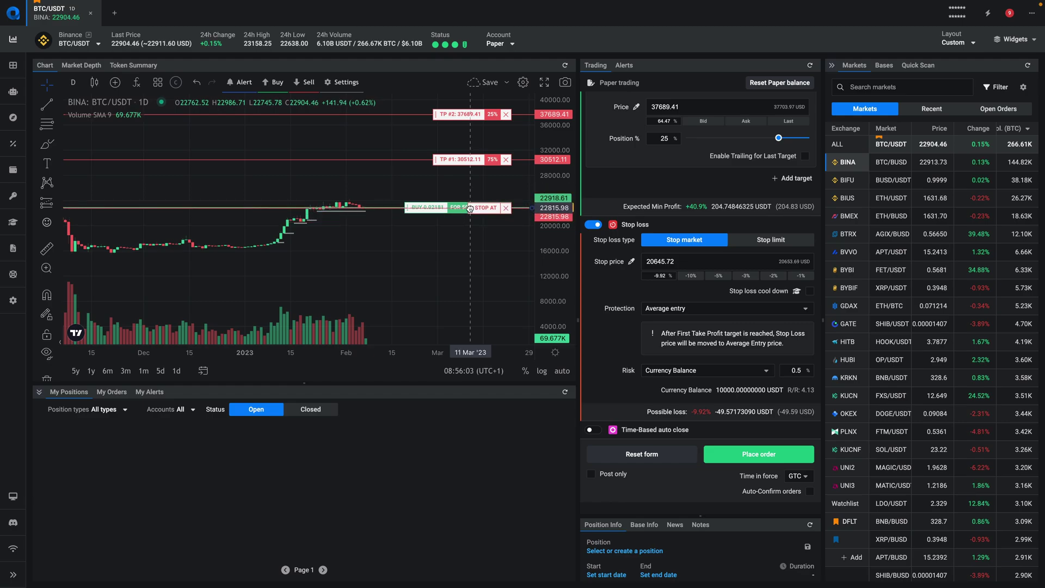
pyautogui.moveTo(470, 208); pyautogui.dragTo(469, 229)
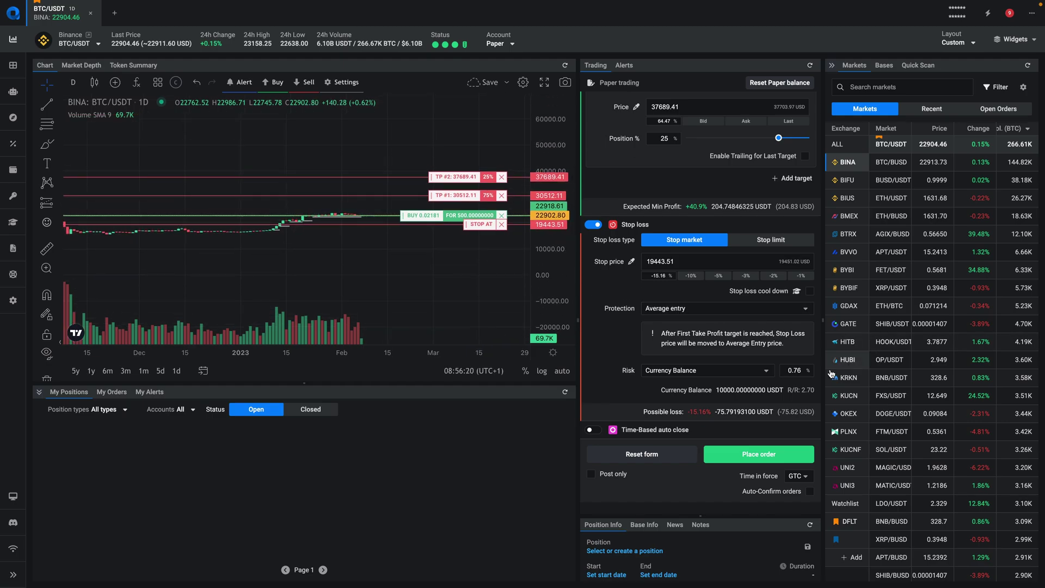
# Add another take-profit target and set stop-loss protection to Follow Take Profit
pyautogui.click(793, 178)
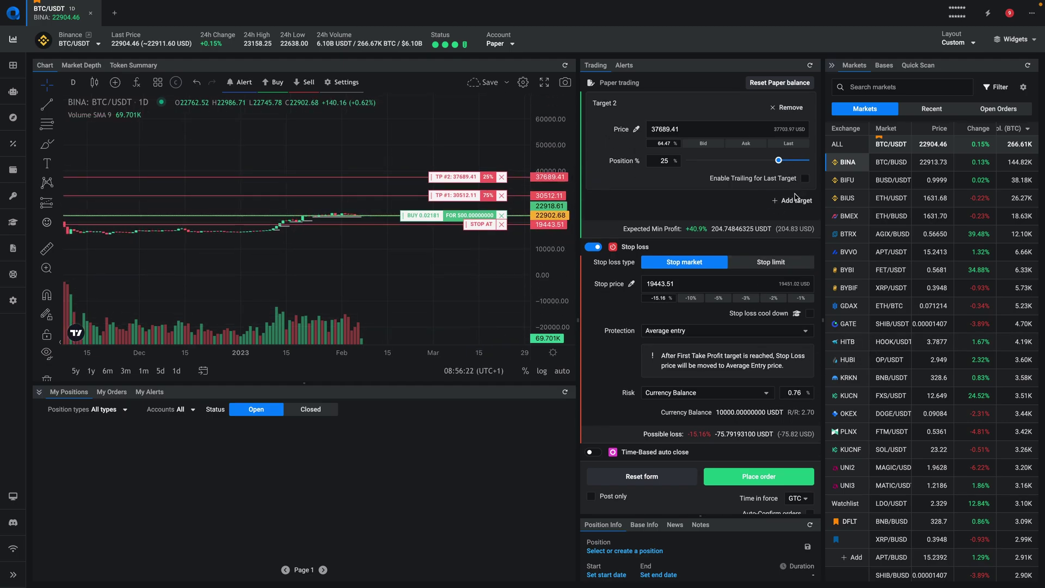
pyautogui.moveTo(436, 161)
pyautogui.mouseDown()
pyautogui.moveTo(435, 149)
pyautogui.moveTo(435, 173)
pyautogui.mouseUp()
pyautogui.click(719, 415)
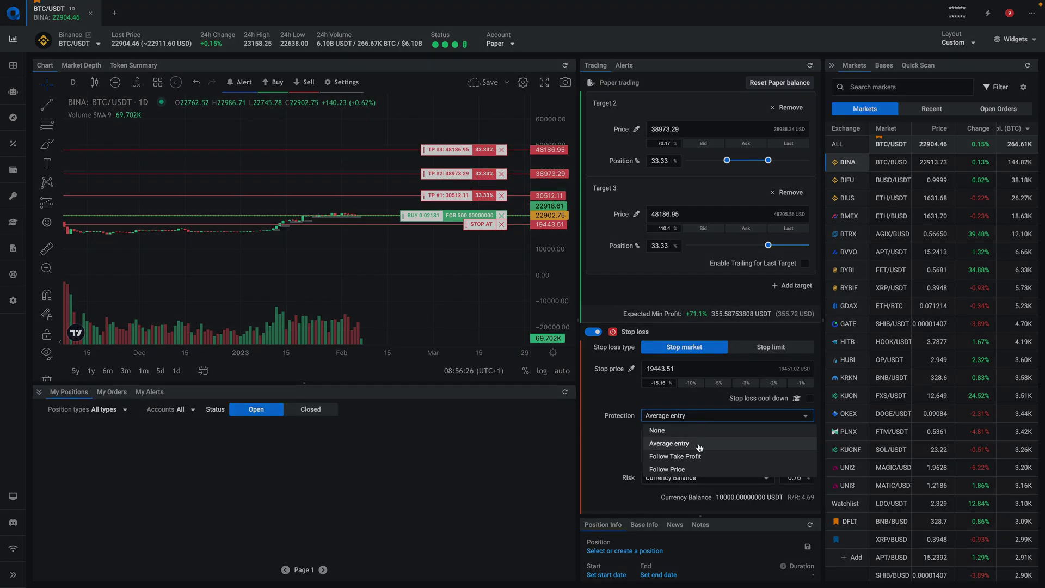
pyautogui.click(700, 458)
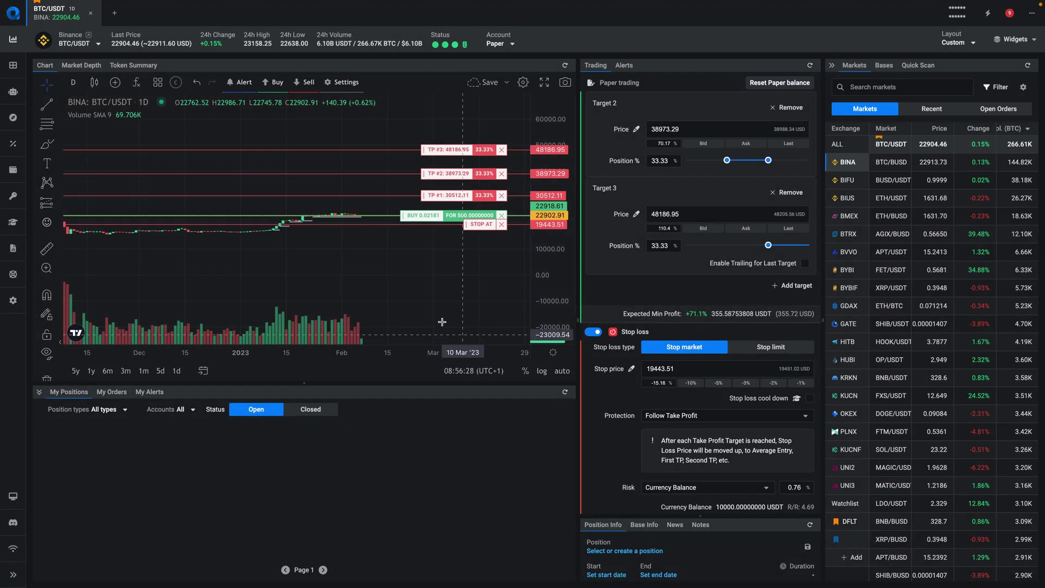
# Raise the stop loss and move the first take-profit target to 32622.54
pyautogui.moveTo(470, 227); pyautogui.dragTo(476, 174)
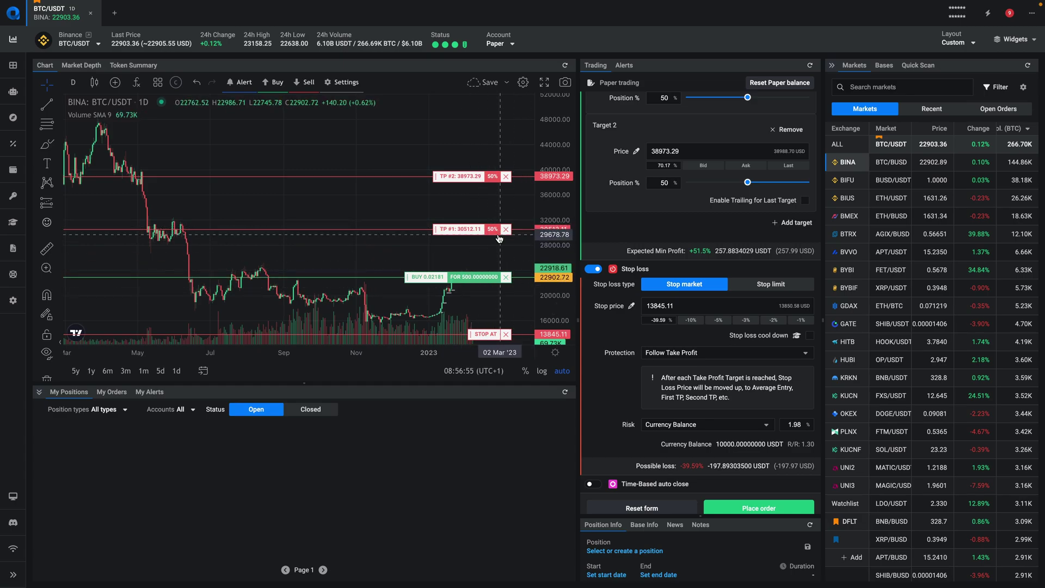
pyautogui.moveTo(498, 230); pyautogui.dragTo(499, 217)
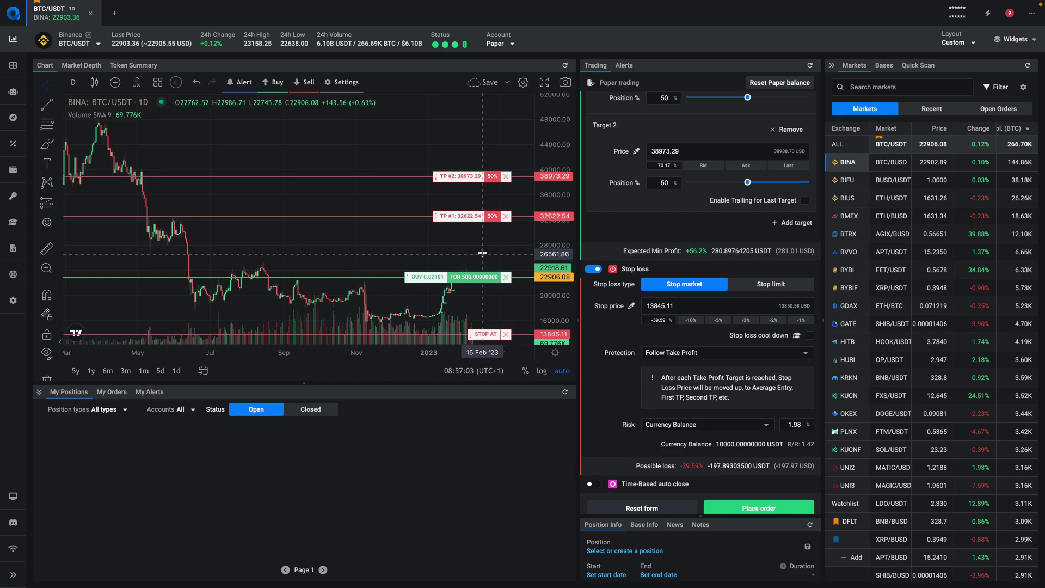
pyautogui.hscroll(2, 518, 284)
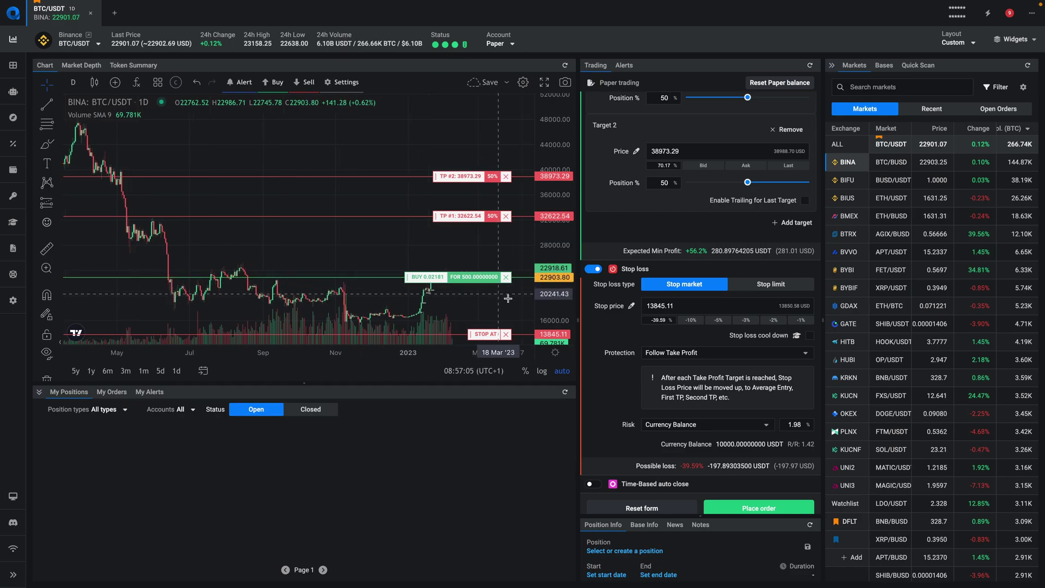
# Switch to Follow Price protection with trailing start near 29679 and about 10.86% distance
pyautogui.click(704, 360)
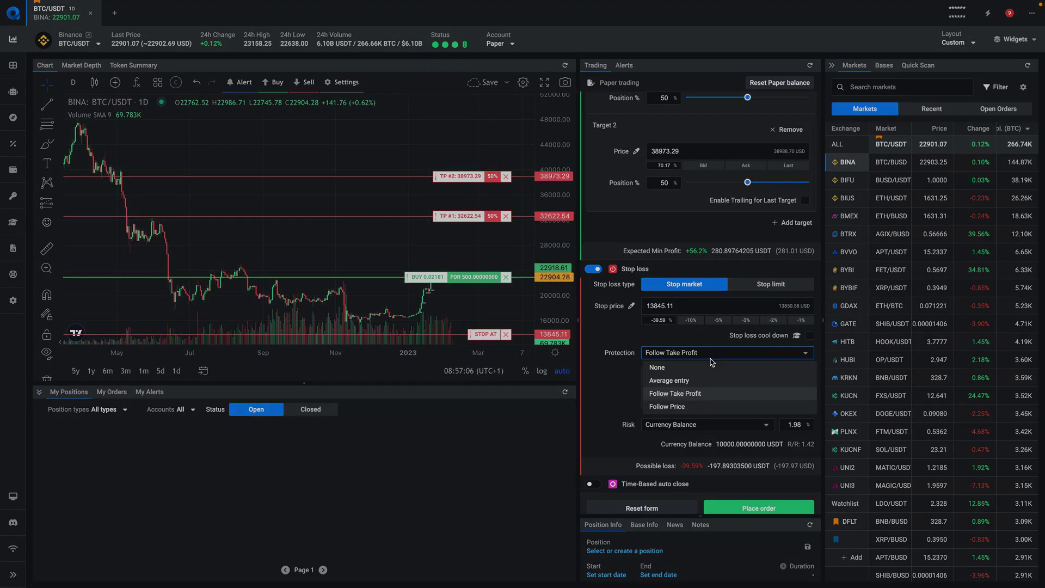
pyautogui.click(696, 407)
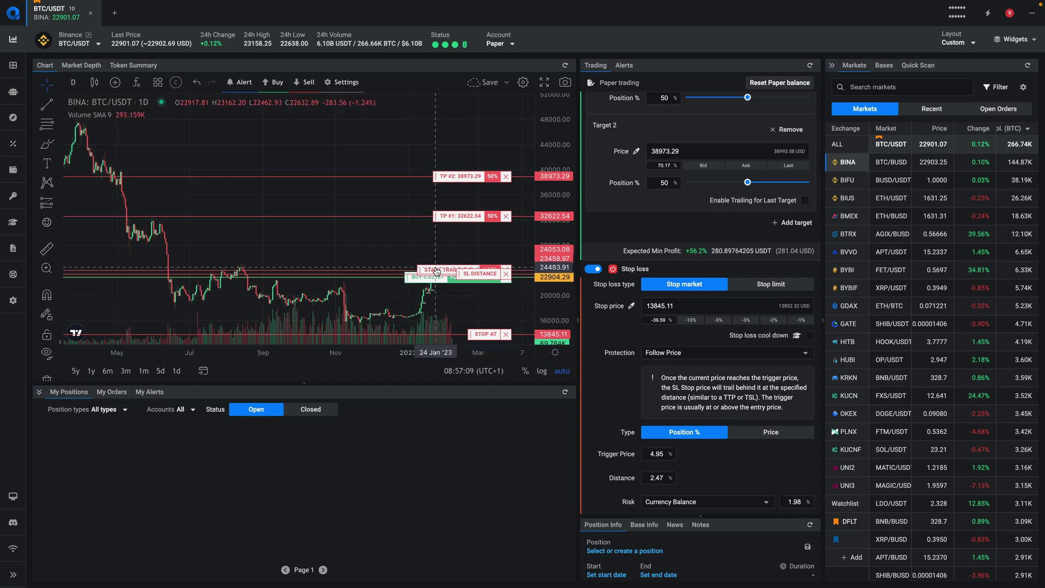
pyautogui.moveTo(436, 263); pyautogui.dragTo(446, 247)
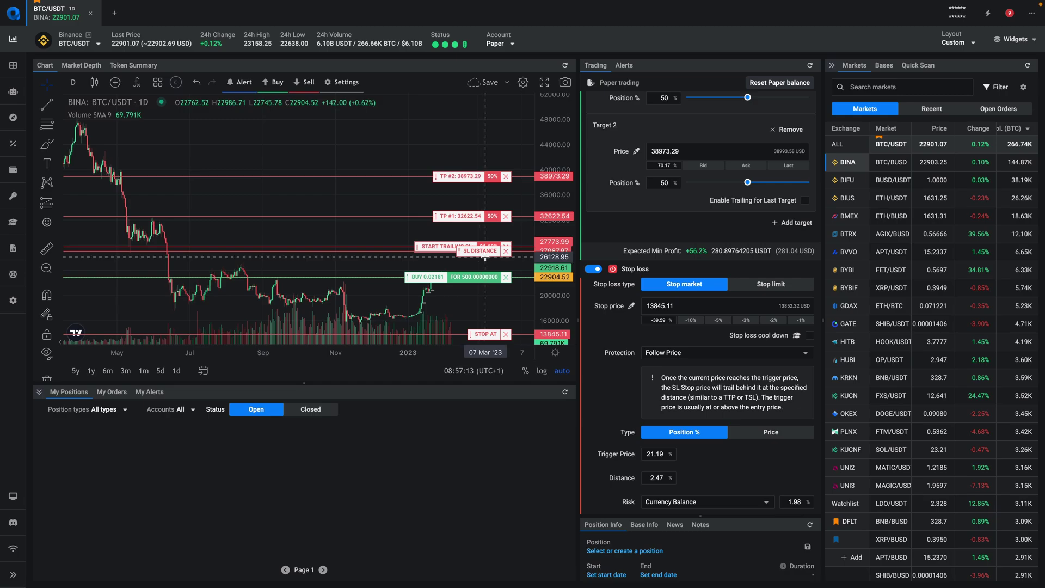
pyautogui.moveTo(461, 255); pyautogui.dragTo(462, 266)
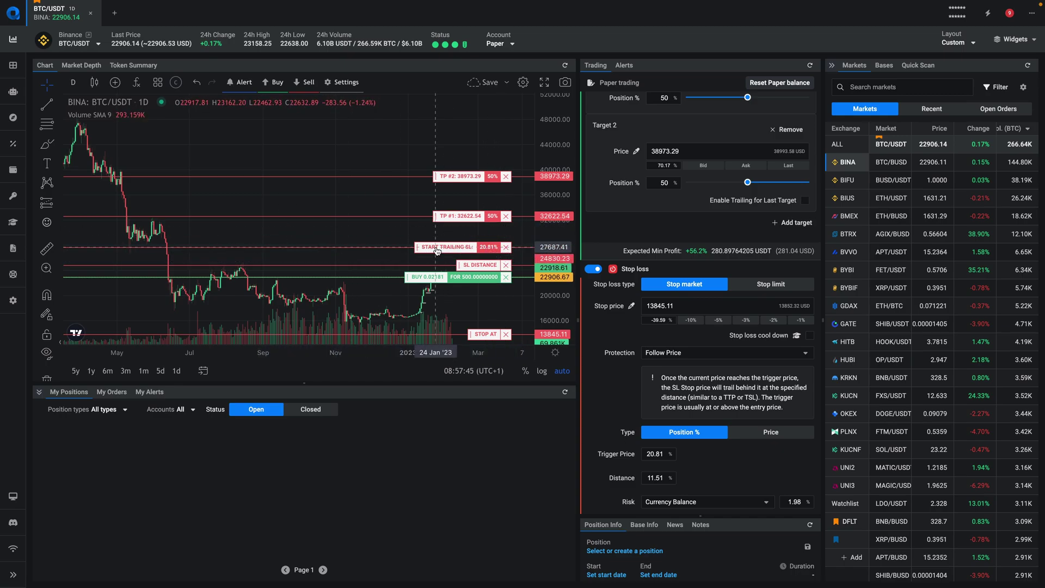
pyautogui.moveTo(439, 249); pyautogui.dragTo(446, 203)
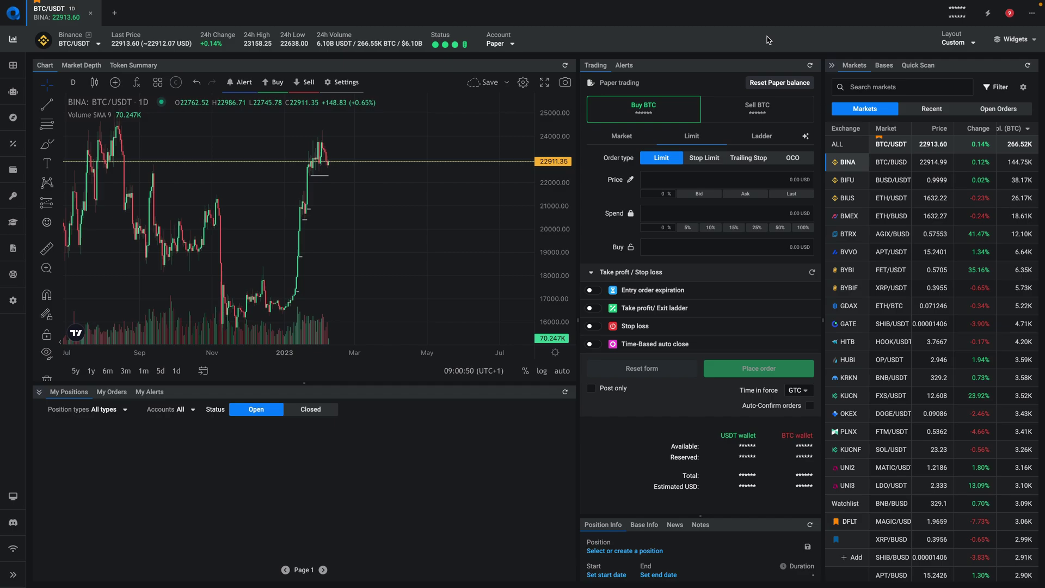
# Set a 500 USDT limit buy at 22971.57 with a take-profit and a 22174.67 stop loss
pyautogui.click(688, 228)
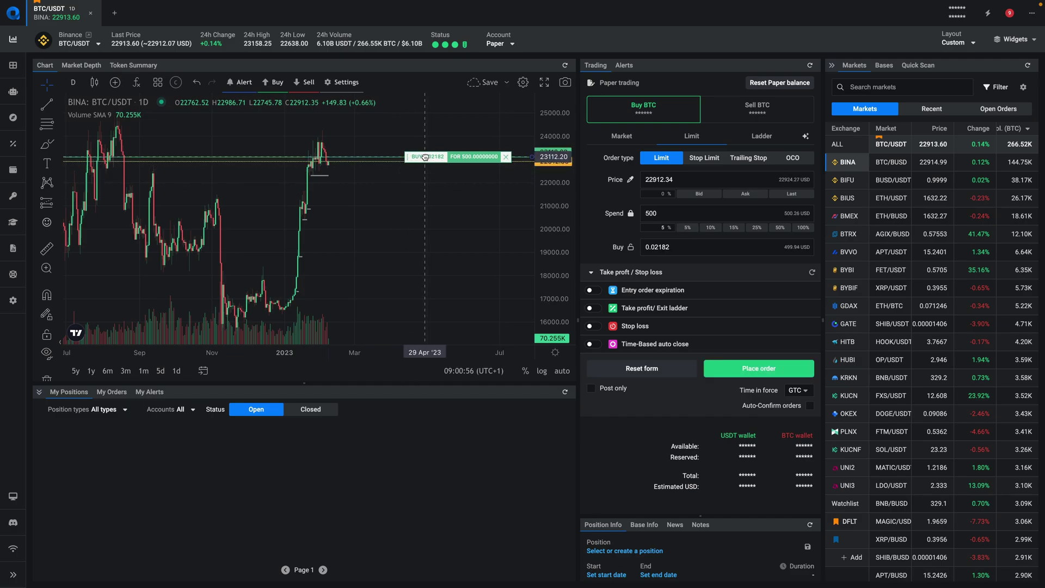
pyautogui.moveTo(426, 161); pyautogui.dragTo(431, 130)
pyautogui.click(593, 308)
pyautogui.scroll(-4, 652, 212)
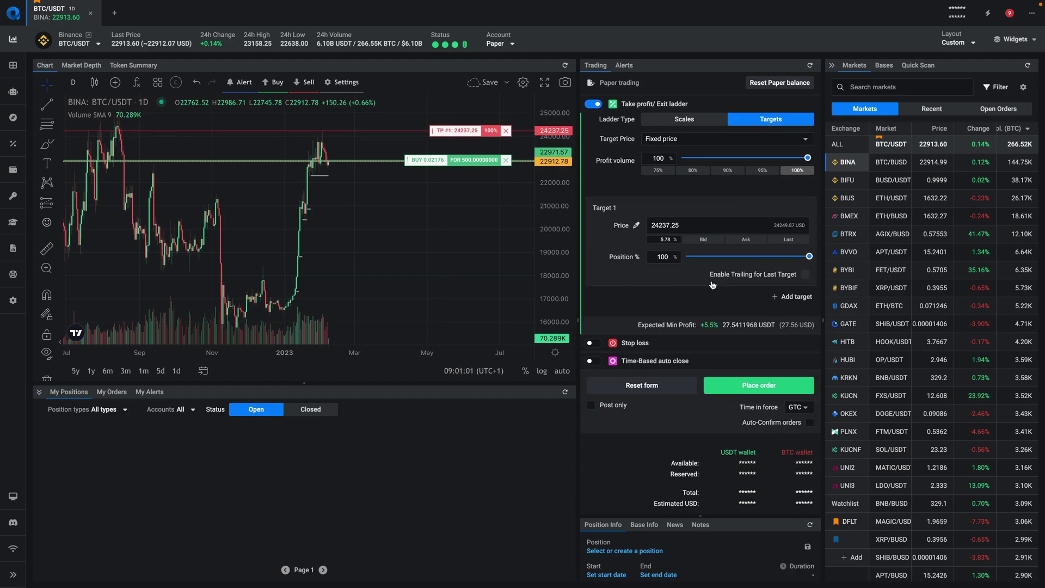
pyautogui.click(593, 344)
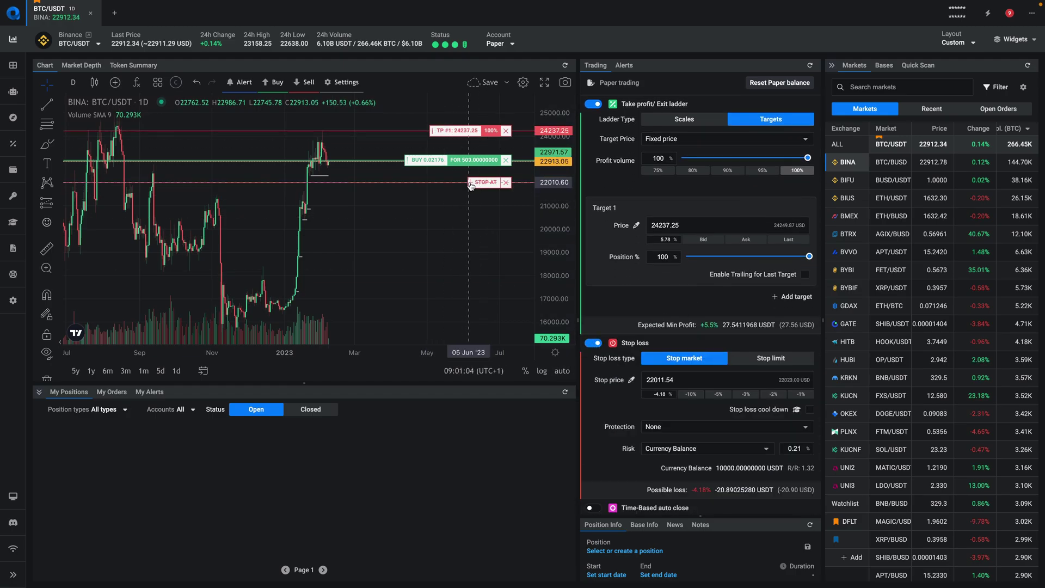
pyautogui.moveTo(475, 179); pyautogui.dragTo(476, 178)
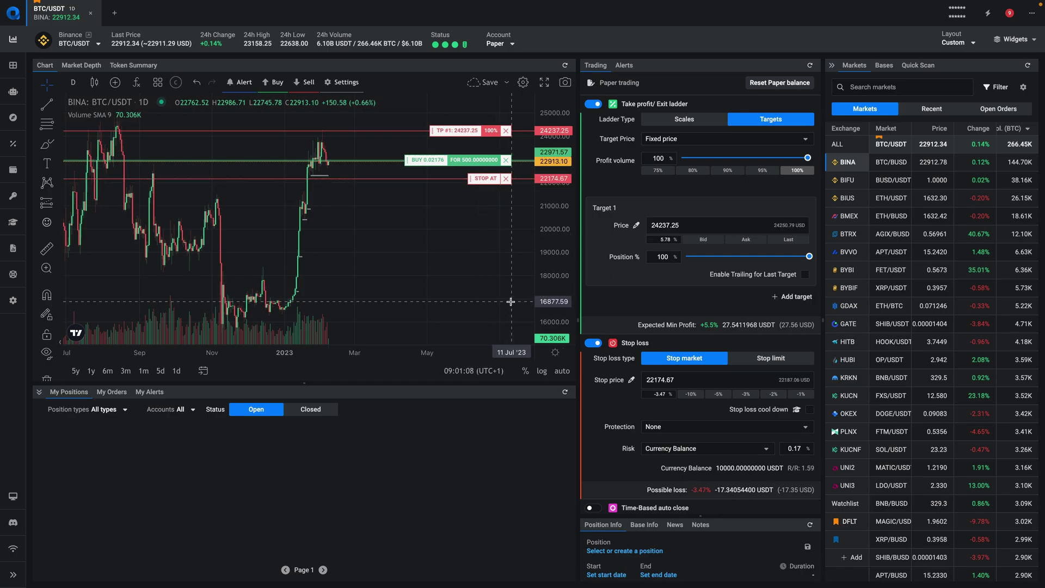
# Place a long-position drawing anchored at 13 Feb '23 with its target near 24261
pyautogui.moveTo(511, 302); pyautogui.dragTo(463, 301)
pyautogui.click(289, 171)
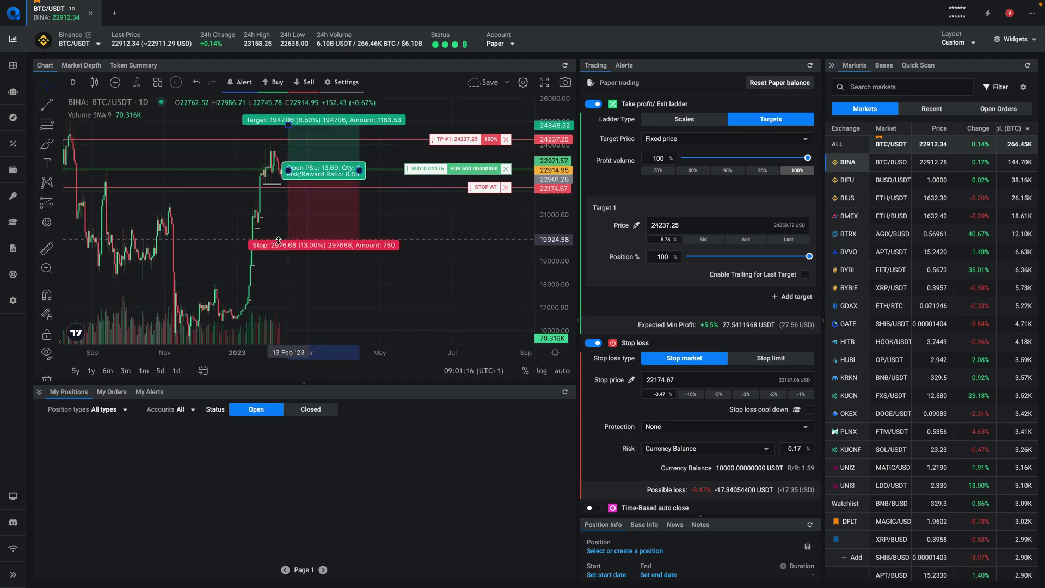
pyautogui.moveTo(288, 205)
pyautogui.mouseDown()
pyautogui.moveTo(289, 251)
pyautogui.moveTo(295, 189)
pyautogui.mouseUp()
pyautogui.moveTo(289, 125)
pyautogui.mouseDown()
pyautogui.moveTo(289, 114)
pyautogui.moveTo(288, 139)
pyautogui.mouseUp()
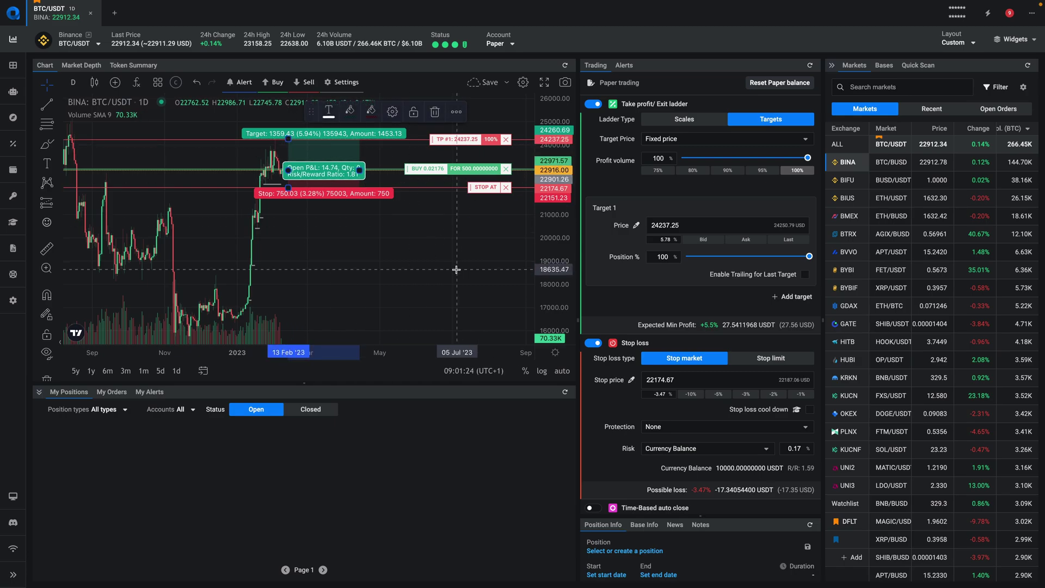
# Check the order's reward-to-risk ratio and nudge the take-profit toward 24588.82
pyautogui.scroll(-1, 665, 267)
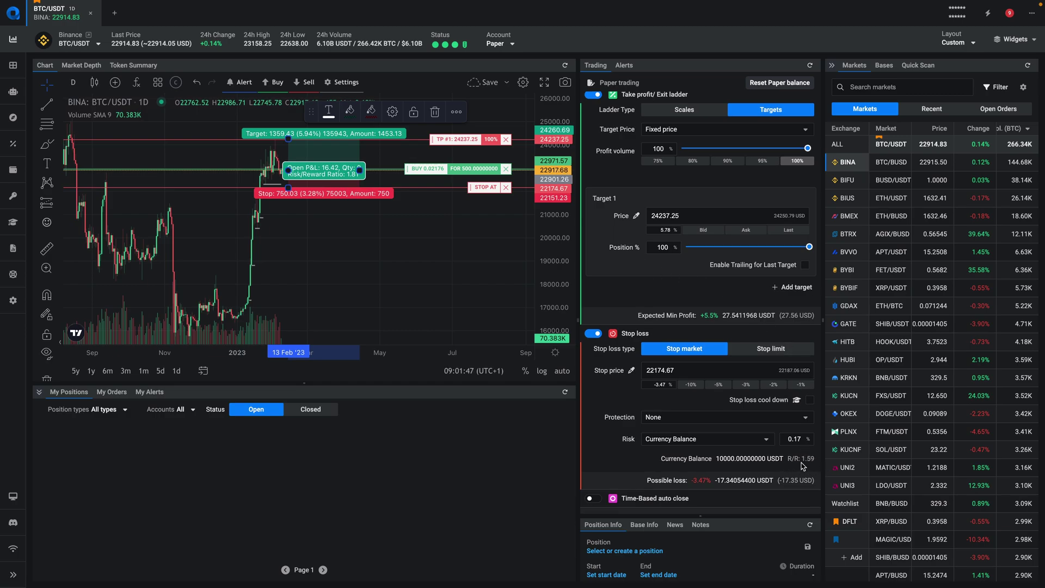
pyautogui.moveTo(788, 458); pyautogui.dragTo(812, 458)
pyautogui.moveTo(453, 139); pyautogui.dragTo(454, 139)
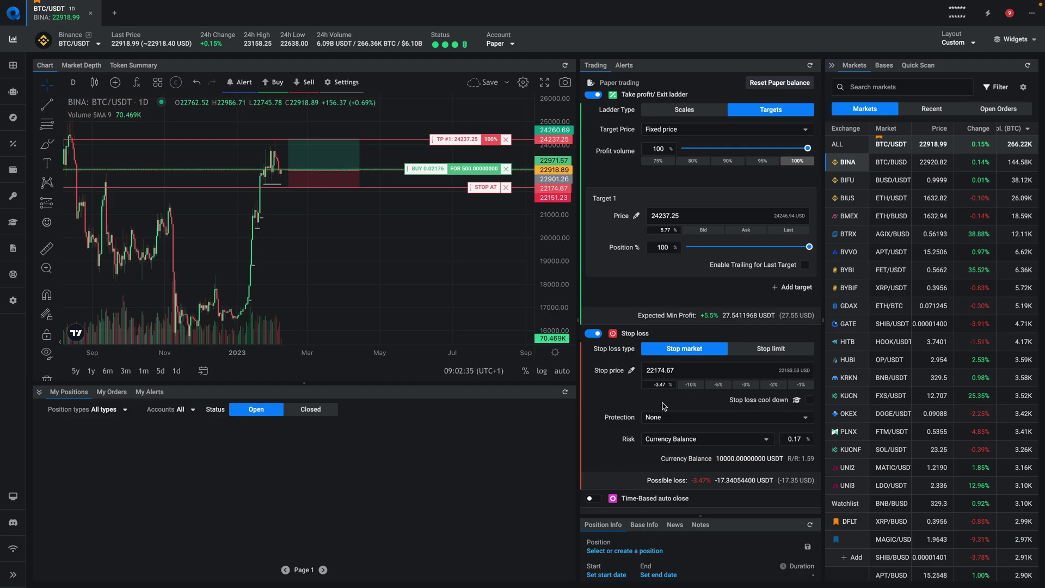
# Set the stop-loss Risk % to 1 so the spend recalculates to about 2881.84 USDT
pyautogui.scroll(4, 805, 234)
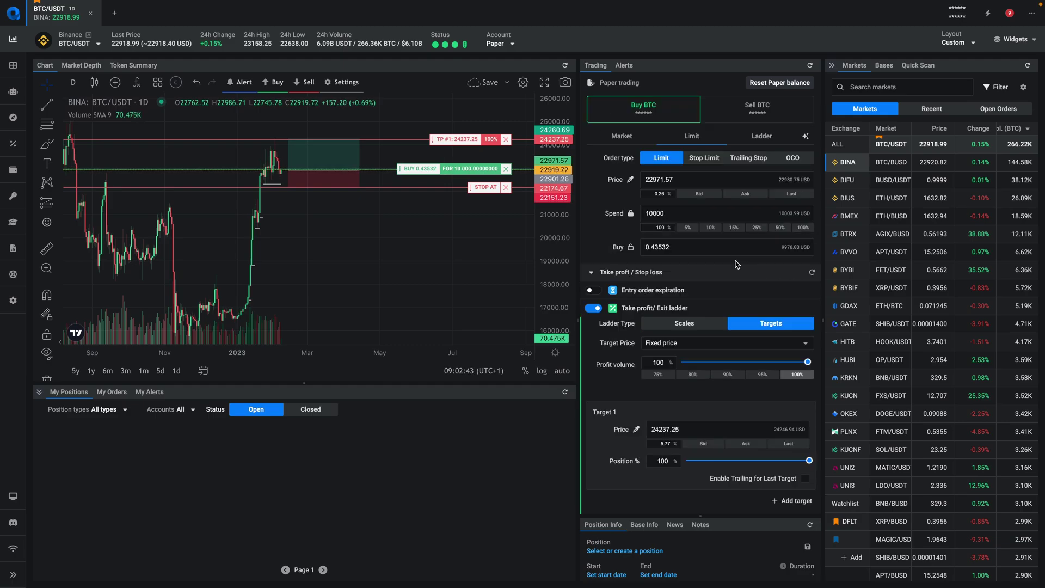
pyautogui.scroll(-5, 736, 264)
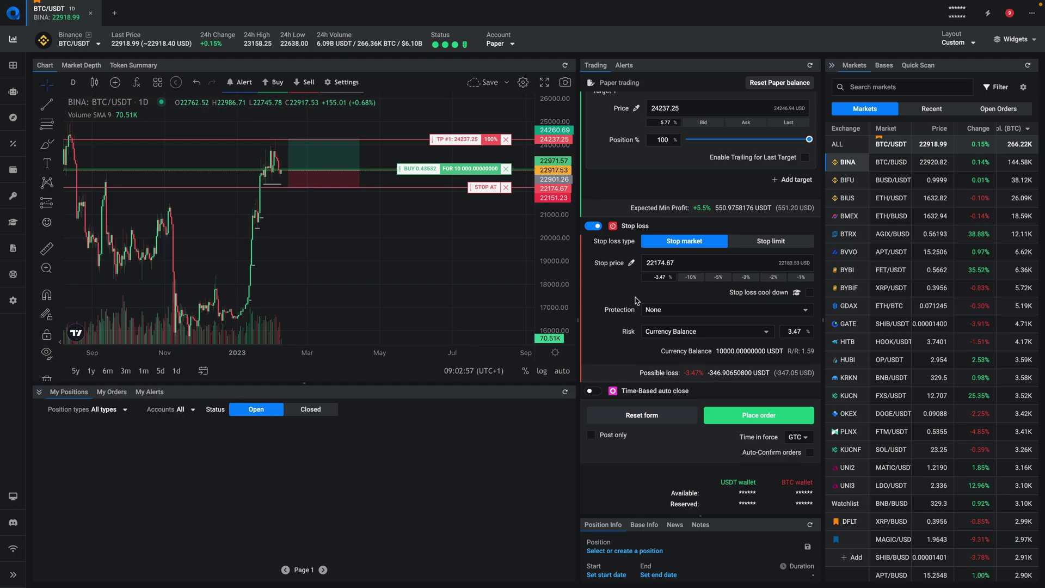
pyautogui.doubleClick(794, 331)
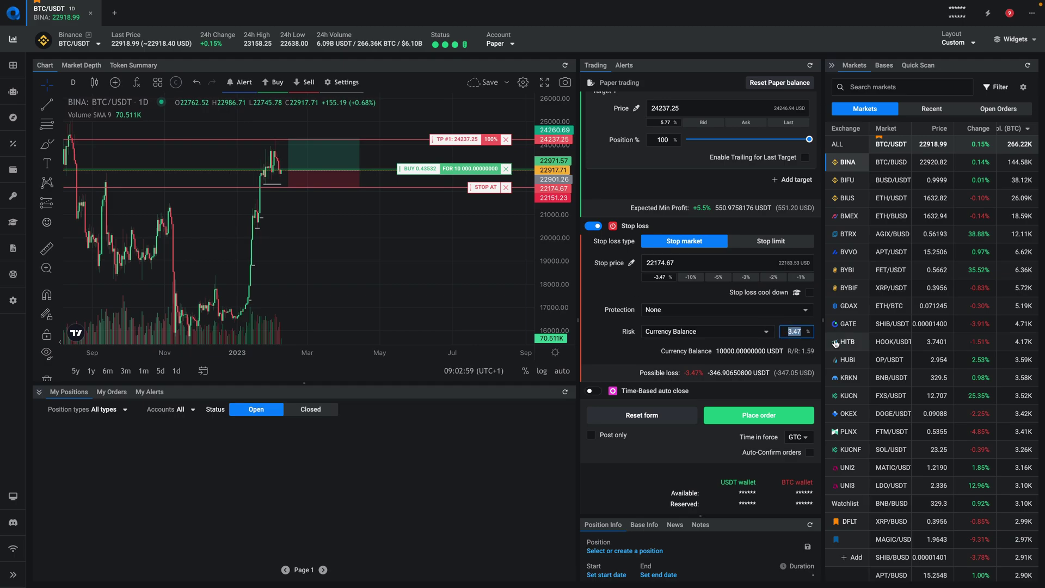
pyautogui.write('1')
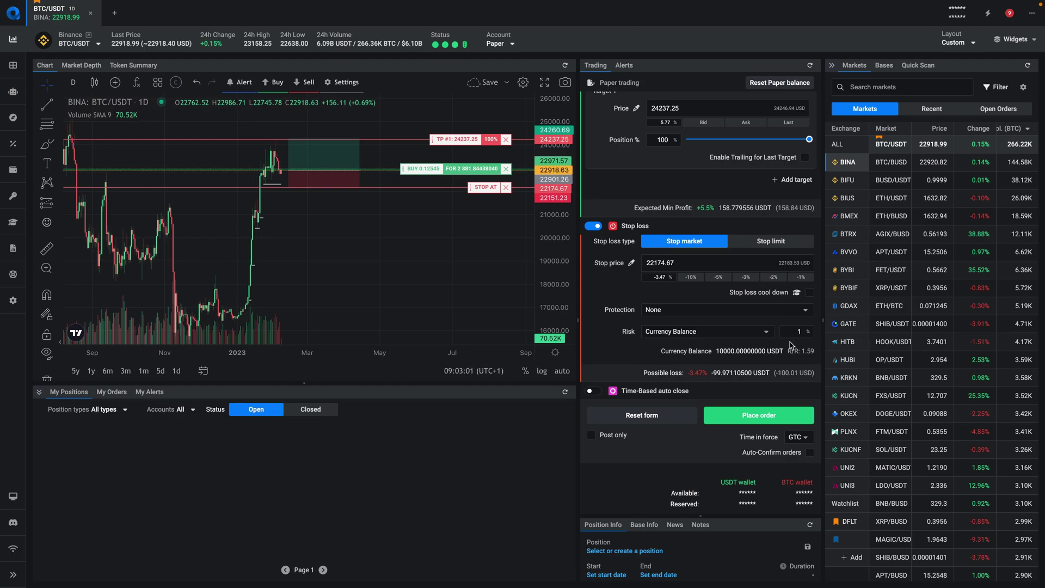
pyautogui.scroll(1, 744, 342)
pyautogui.scroll(3, 744, 339)
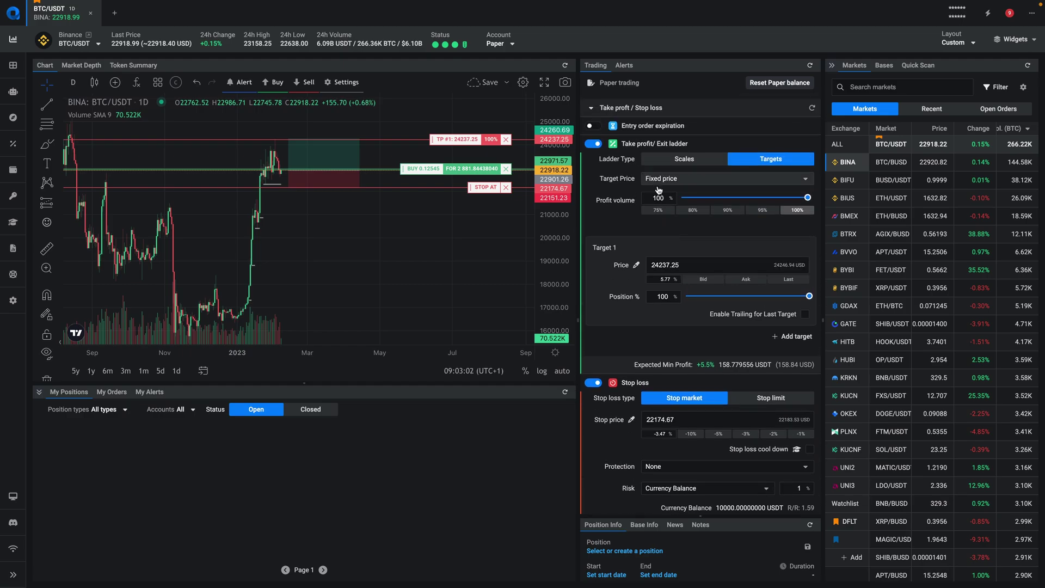
pyautogui.scroll(3, 657, 194)
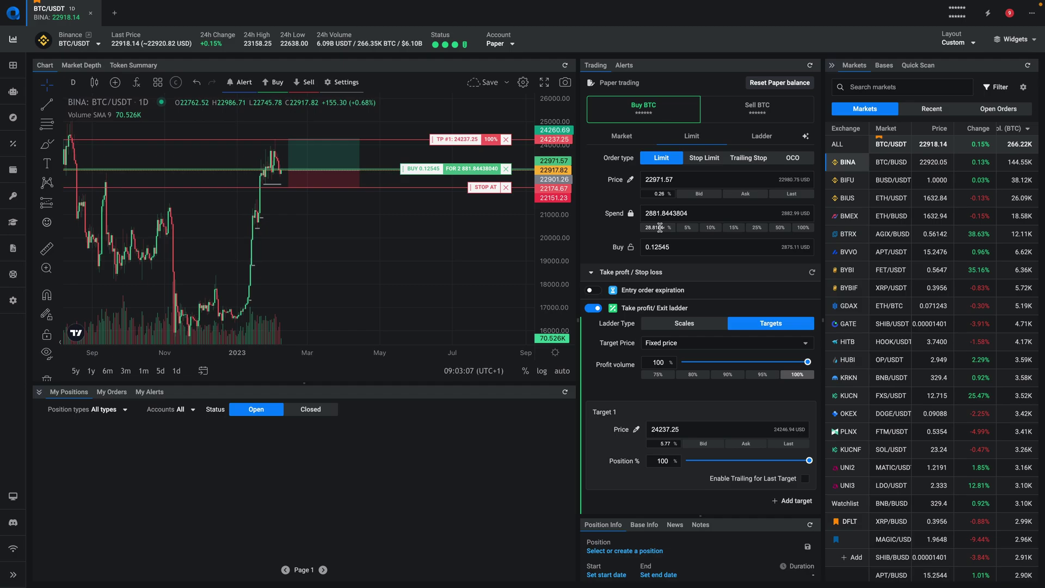
pyautogui.scroll(-5, 603, 241)
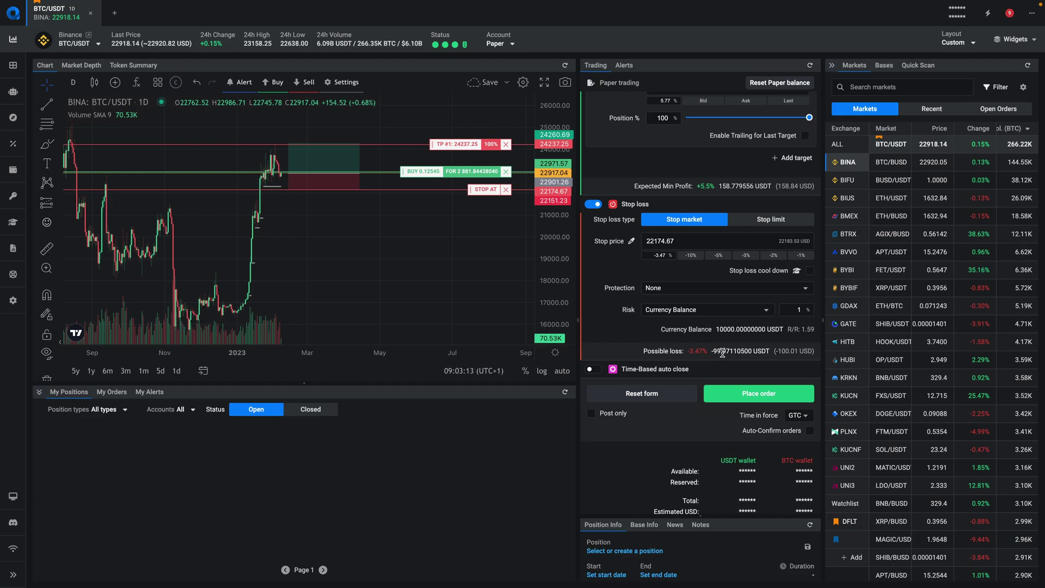
# Move the stop loss down to 20995.04, then back up to 22212.84
pyautogui.scroll(1, 722, 351)
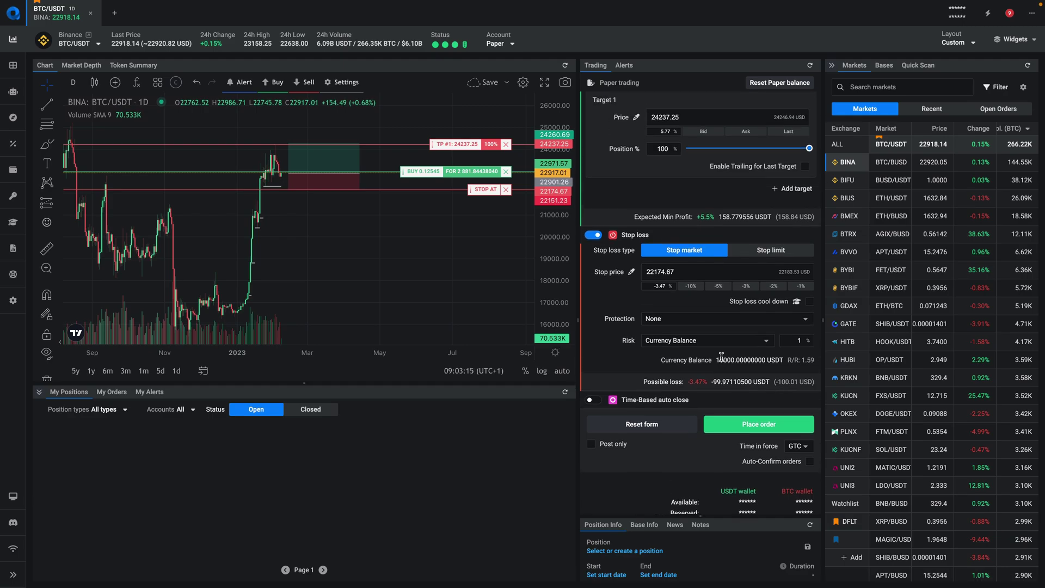
pyautogui.moveTo(474, 190); pyautogui.dragTo(472, 215)
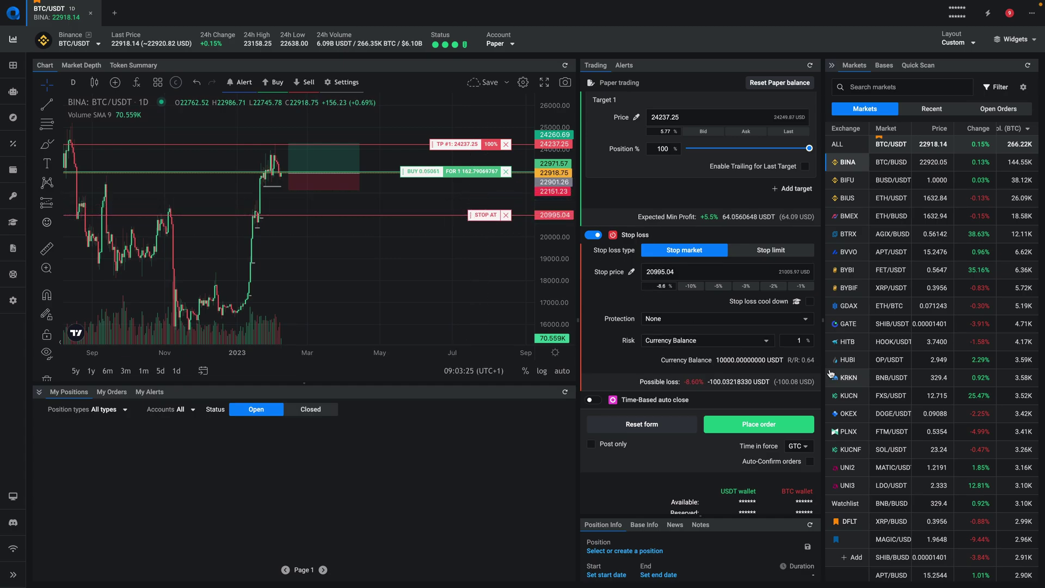
pyautogui.scroll(8, 668, 170)
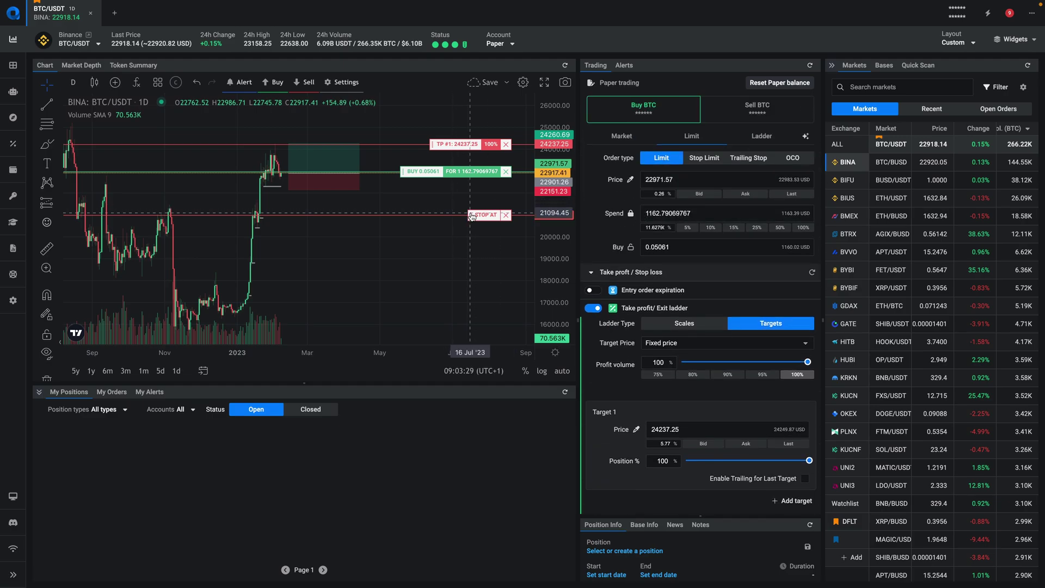
pyautogui.moveTo(471, 214); pyautogui.dragTo(471, 188)
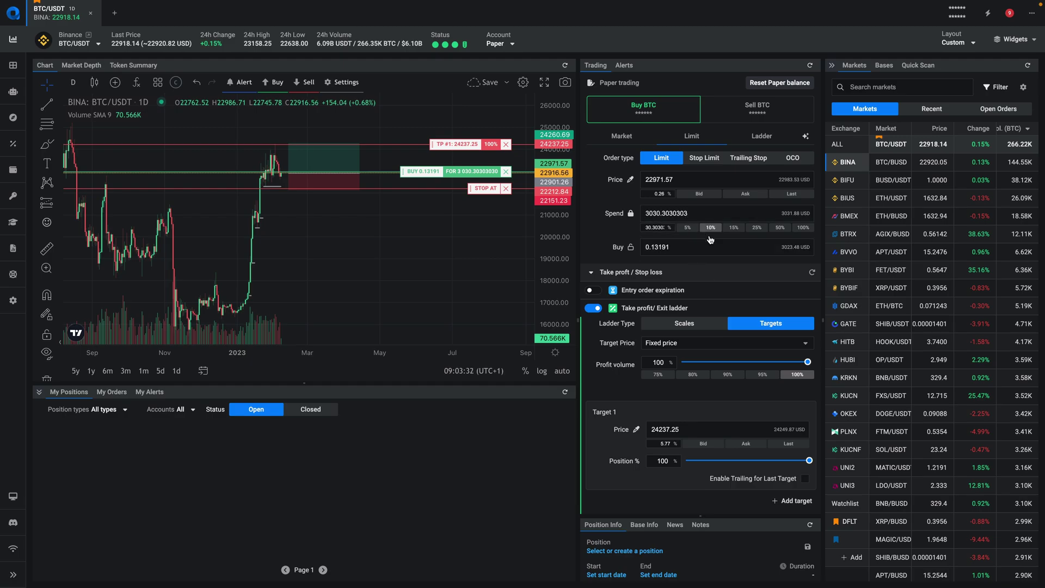
# Review the expected minimum profit and the roughly 100 USDT possible loss
pyautogui.scroll(-4, 708, 239)
pyautogui.scroll(-1, 779, 379)
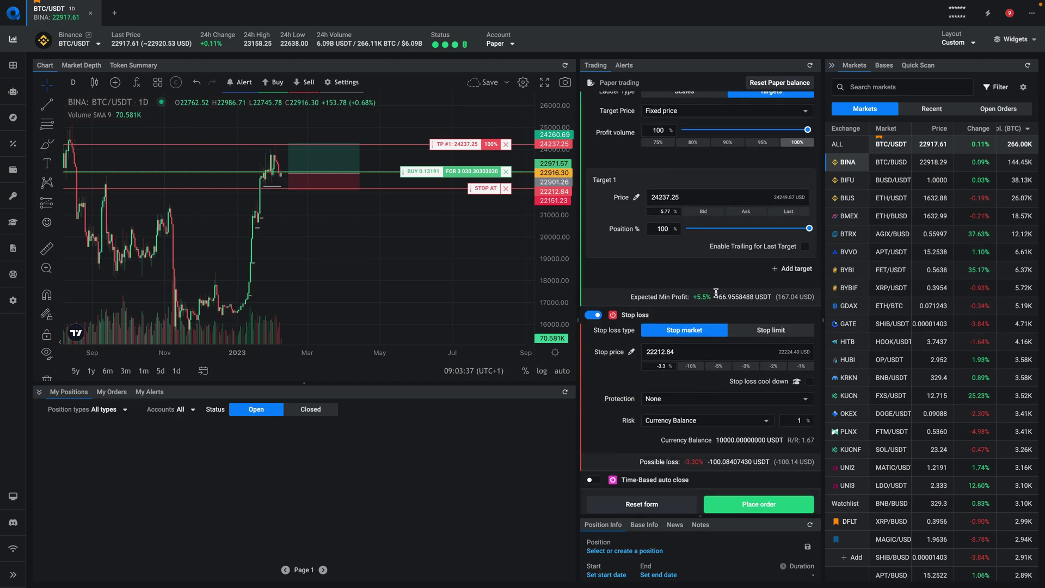
pyautogui.moveTo(716, 295); pyautogui.dragTo(750, 296)
pyautogui.moveTo(708, 461); pyautogui.dragTo(740, 461)
pyautogui.scroll(-1, 761, 451)
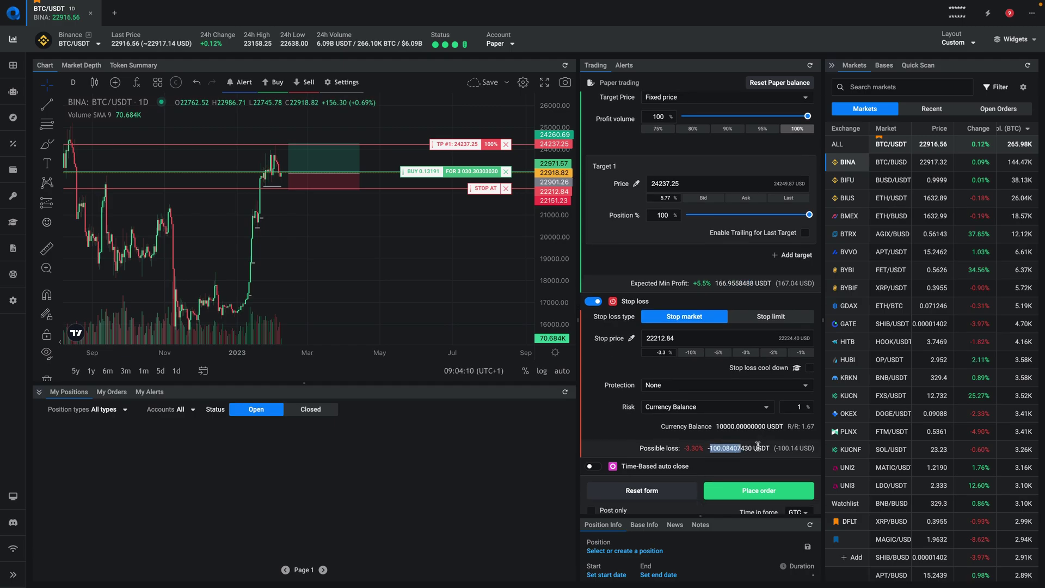